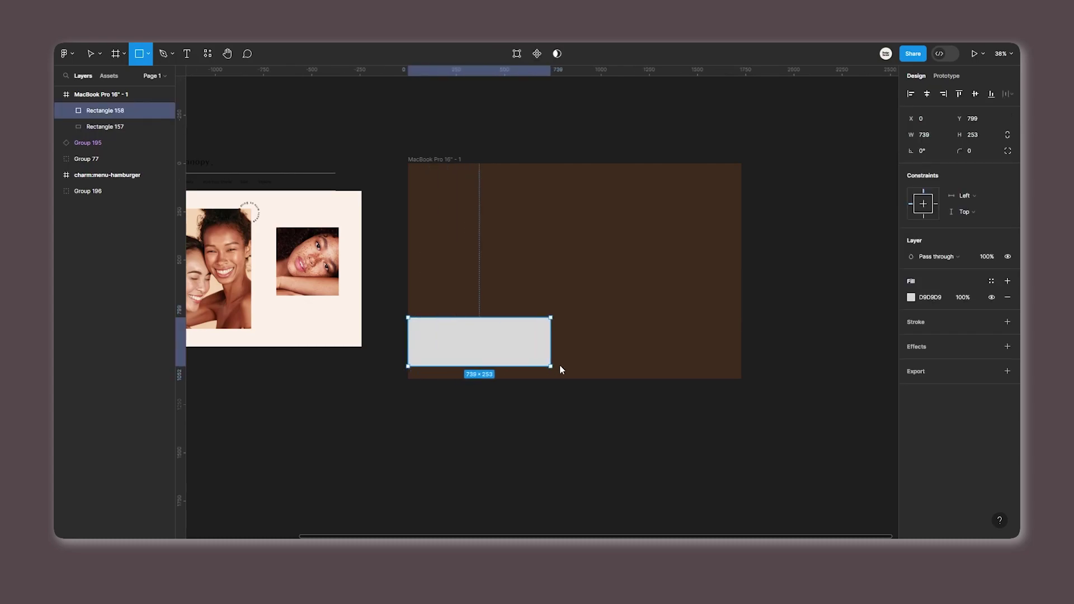
# Move the full-width grey rectangle below the brown frame and set its height to 10
pyautogui.moveTo(595, 328)
pyautogui.mouseDown()
pyautogui.moveTo(599, 448)
pyautogui.moveTo(587, 438)
pyautogui.mouseUp()
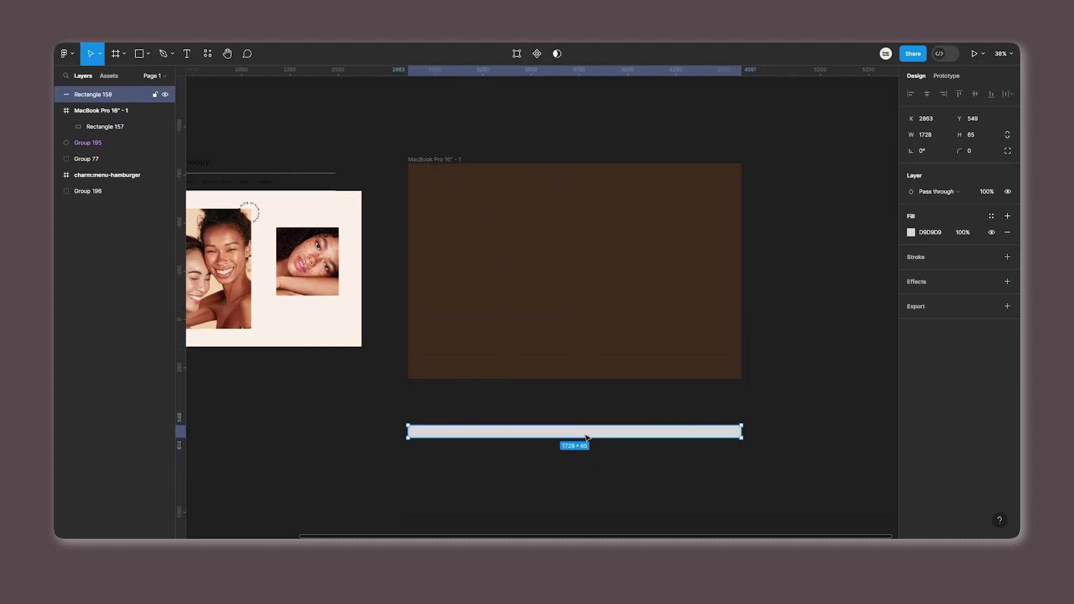
pyautogui.click(974, 134)
pyautogui.write('10')
pyautogui.press('Return')
pyautogui.click(779, 278)
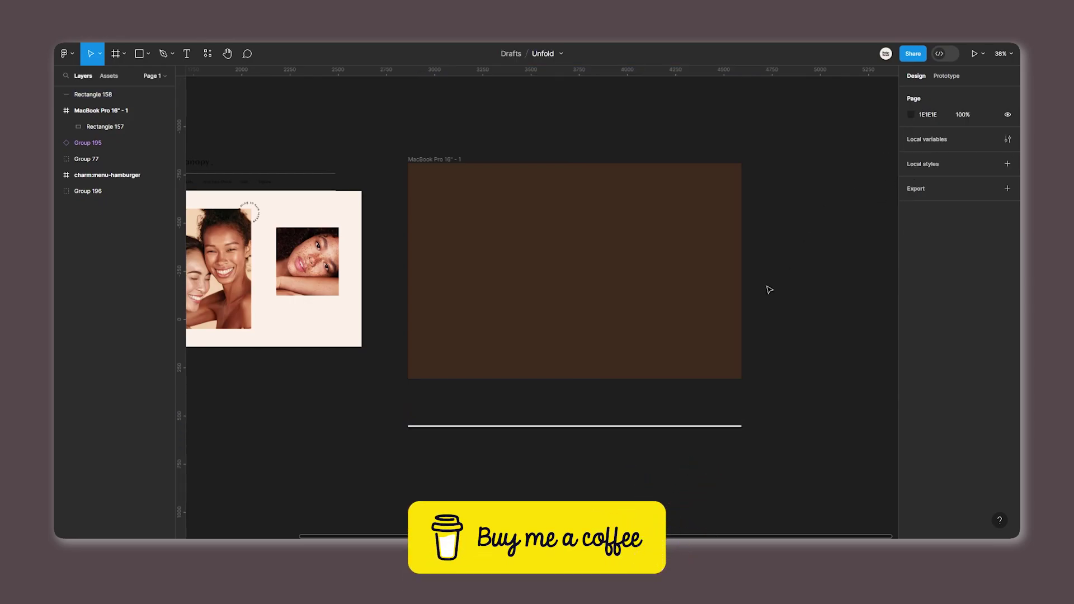
# Duplicate the grey bar, place the copy just beneath it and shorten the copy to about 35 wide
pyautogui.scroll(5, 597, 452)
pyautogui.scroll(-3, 559, 443)
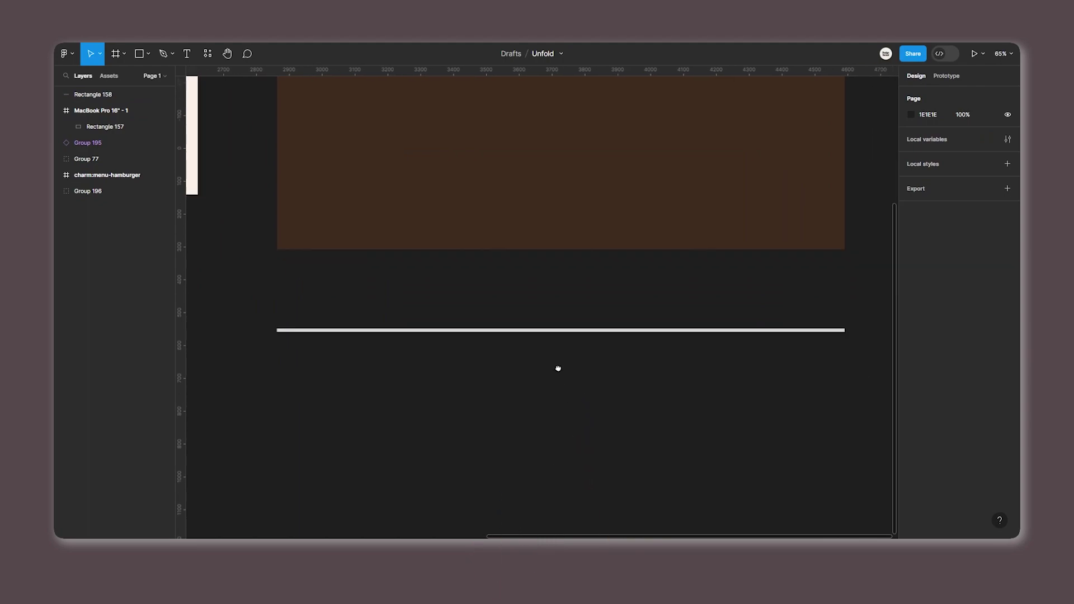
pyautogui.click(528, 327)
pyautogui.hotkey('ctrl', 'd')
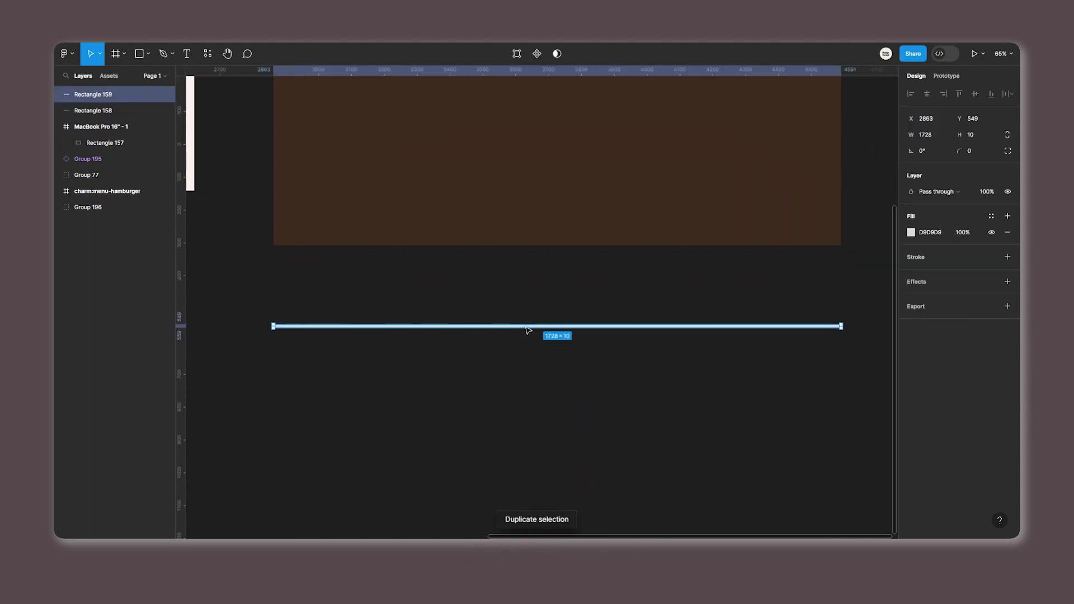
pyautogui.moveTo(526, 330); pyautogui.dragTo(526, 343)
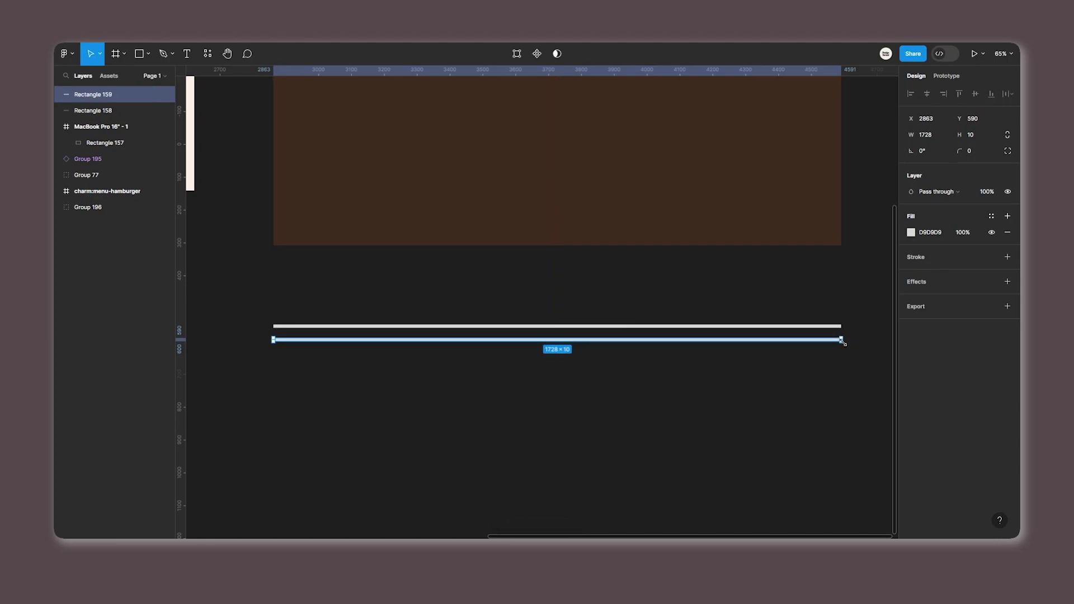
pyautogui.moveTo(842, 340); pyautogui.dragTo(284, 342)
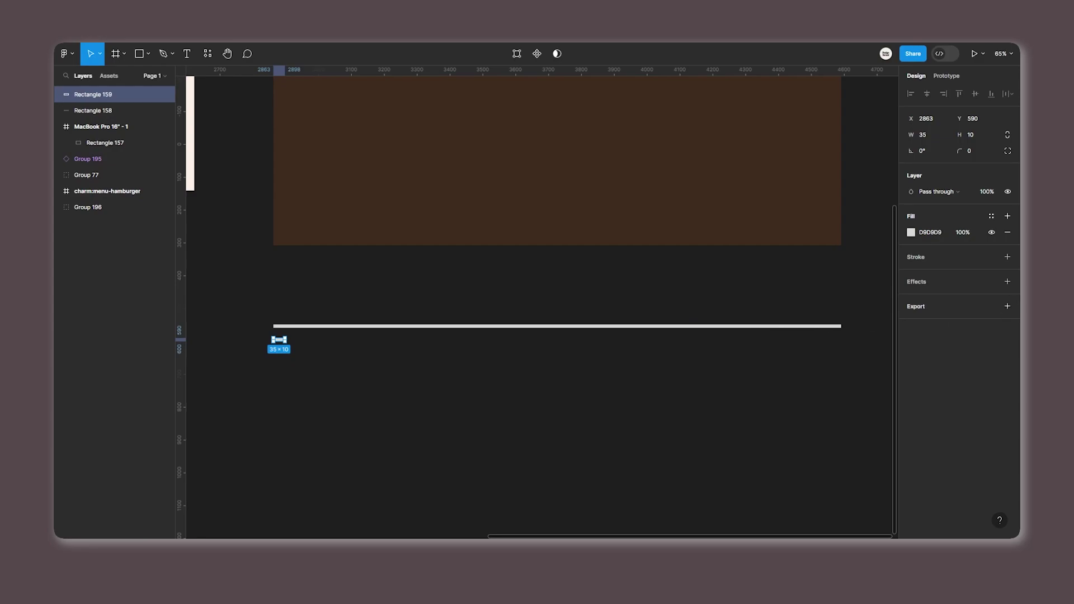
# Fill the short bar with brown 3F2B1E and align it with the long bar by their vertical centers
pyautogui.click(911, 234)
pyautogui.click(791, 470)
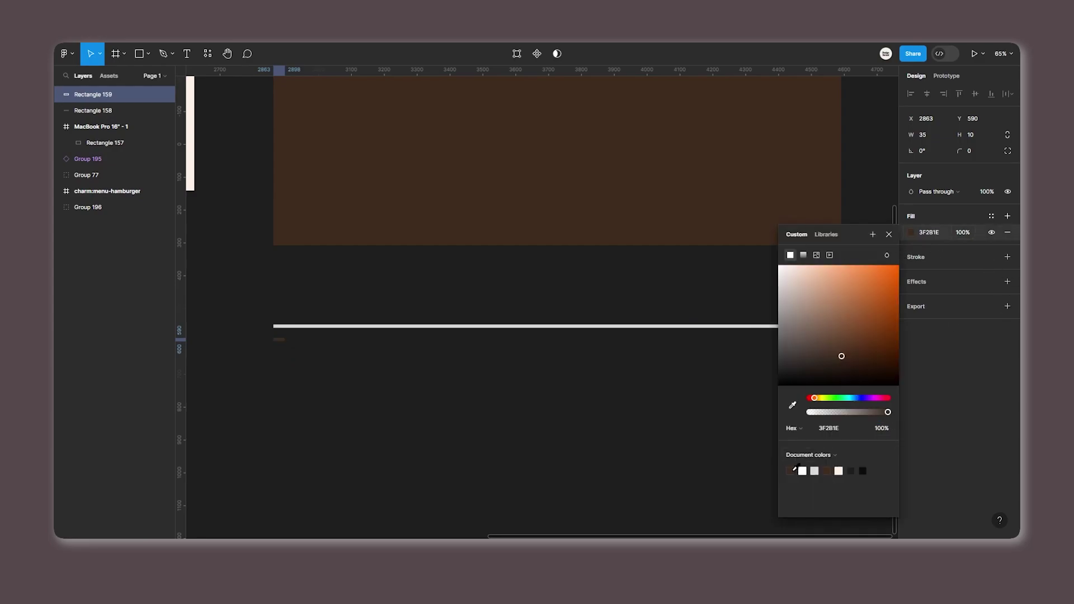
pyautogui.click(207, 295)
pyautogui.moveTo(256, 290); pyautogui.dragTo(372, 367)
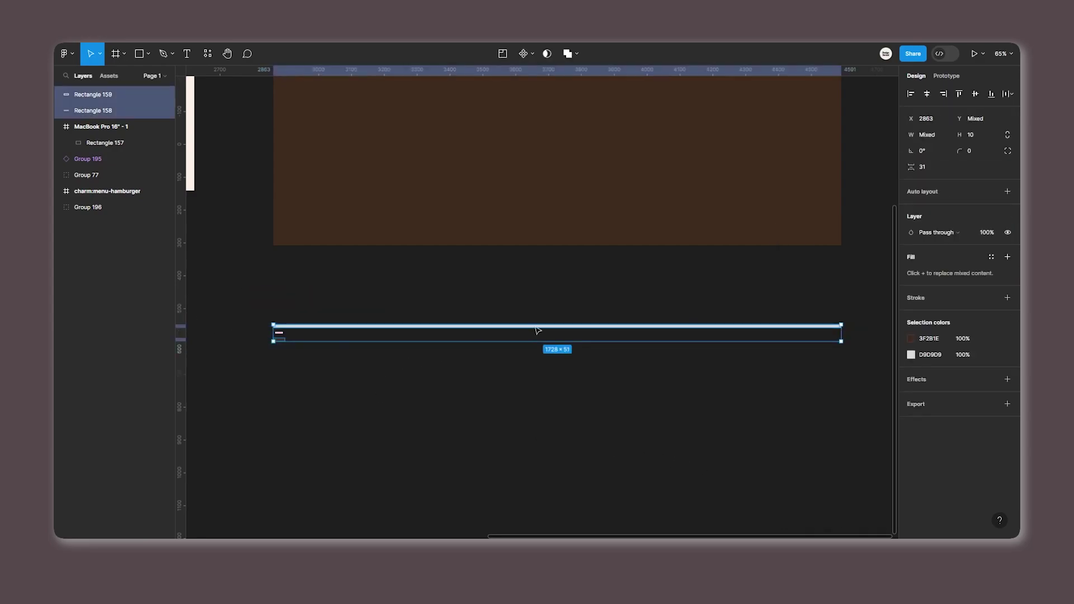
pyautogui.click(975, 93)
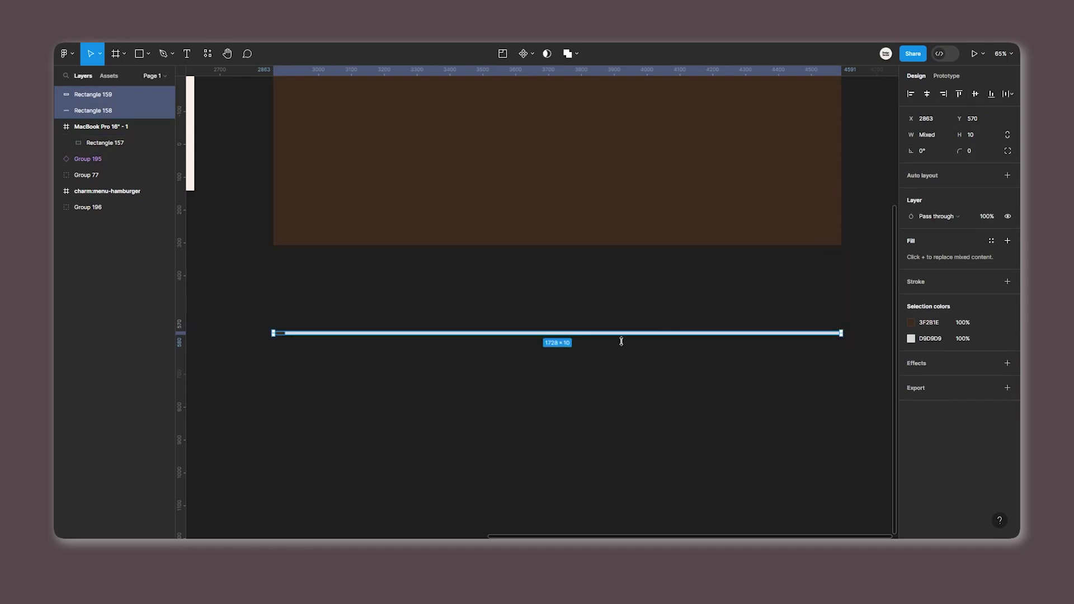
pyautogui.click(440, 416)
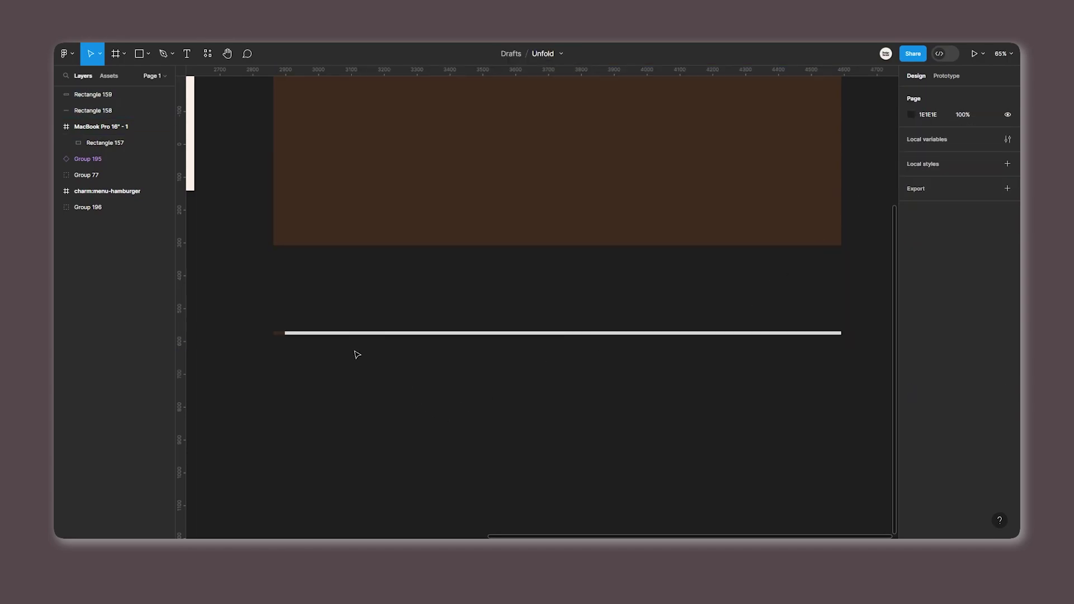
# Group the two overlapping bars and place a duplicate of the group directly below with a gap of about 56
pyautogui.moveTo(270, 320); pyautogui.dragTo(329, 351)
pyautogui.rightClick(292, 336)
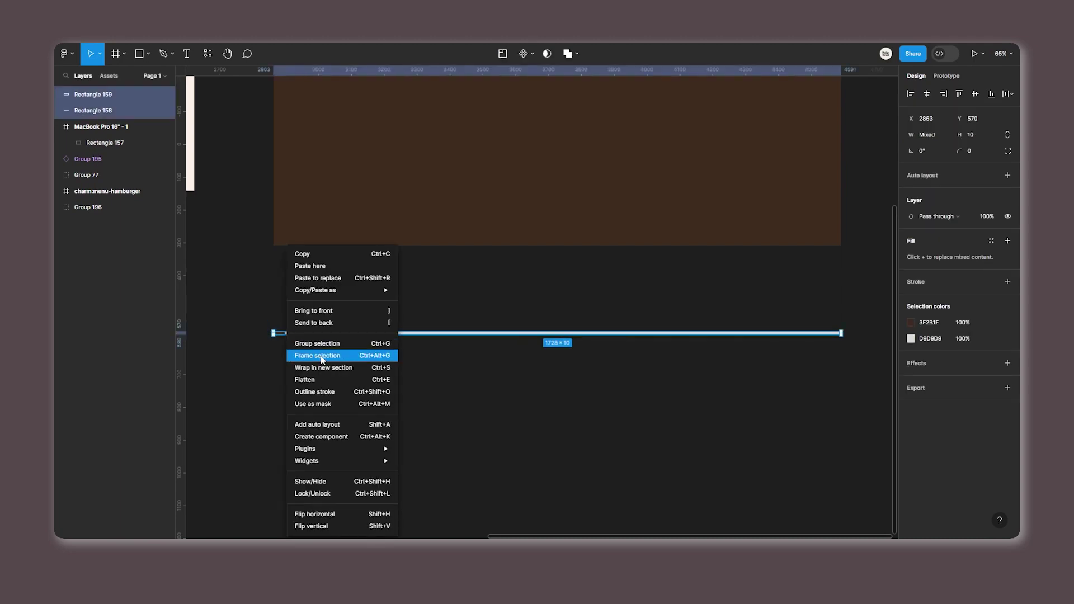
pyautogui.click(365, 344)
pyautogui.click(374, 317)
pyautogui.click(358, 333)
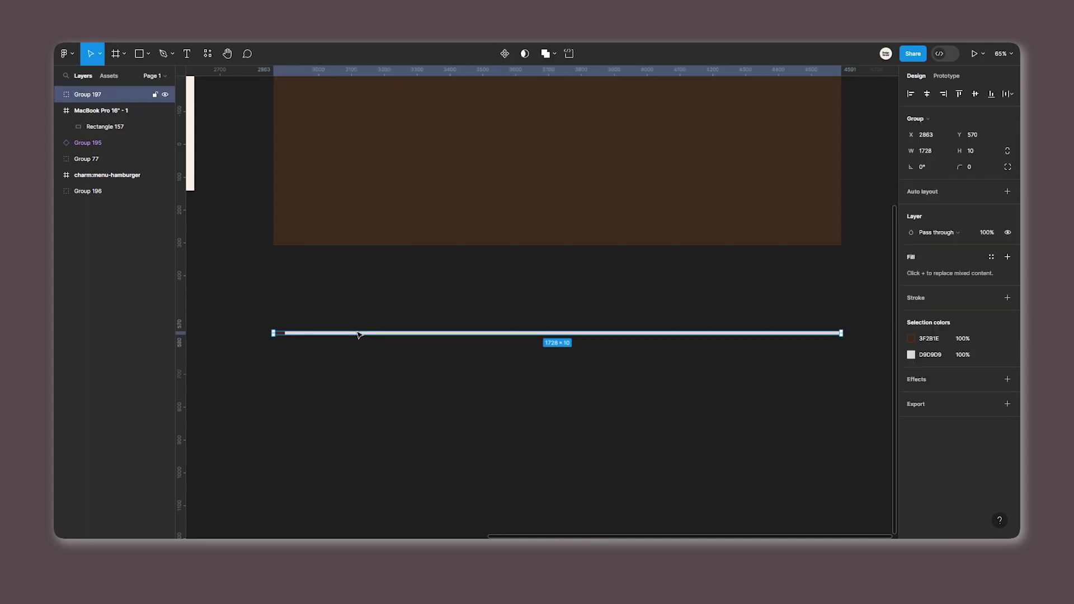
pyautogui.hotkey('ctrl', 'd')
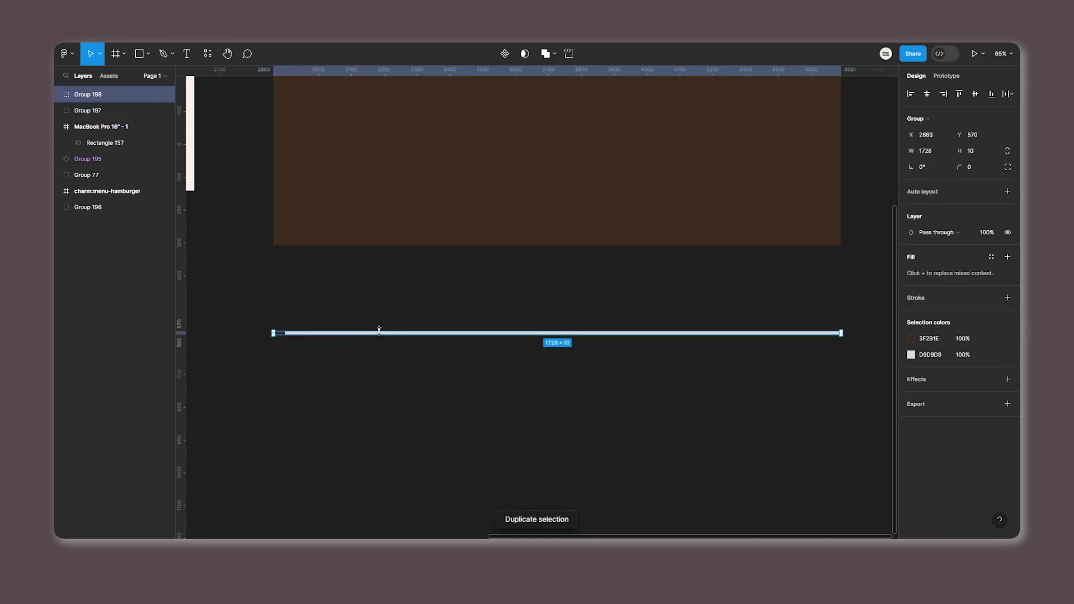
pyautogui.moveTo(383, 335); pyautogui.dragTo(384, 358)
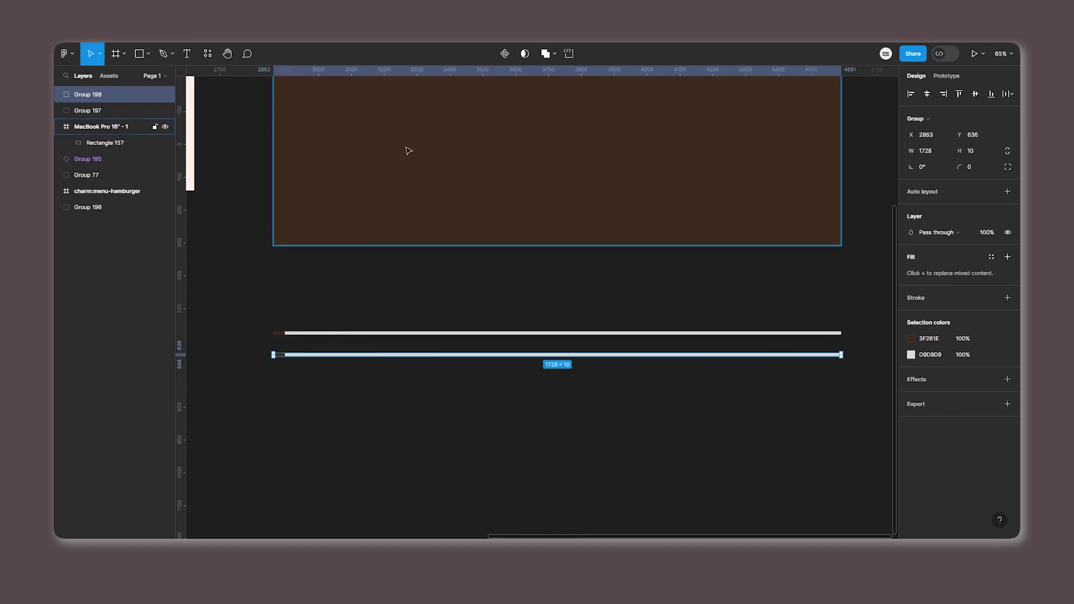
# Combine both bar groups into a component set
pyautogui.moveTo(263, 312); pyautogui.dragTo(281, 332)
pyautogui.moveTo(345, 401); pyautogui.dragTo(361, 414)
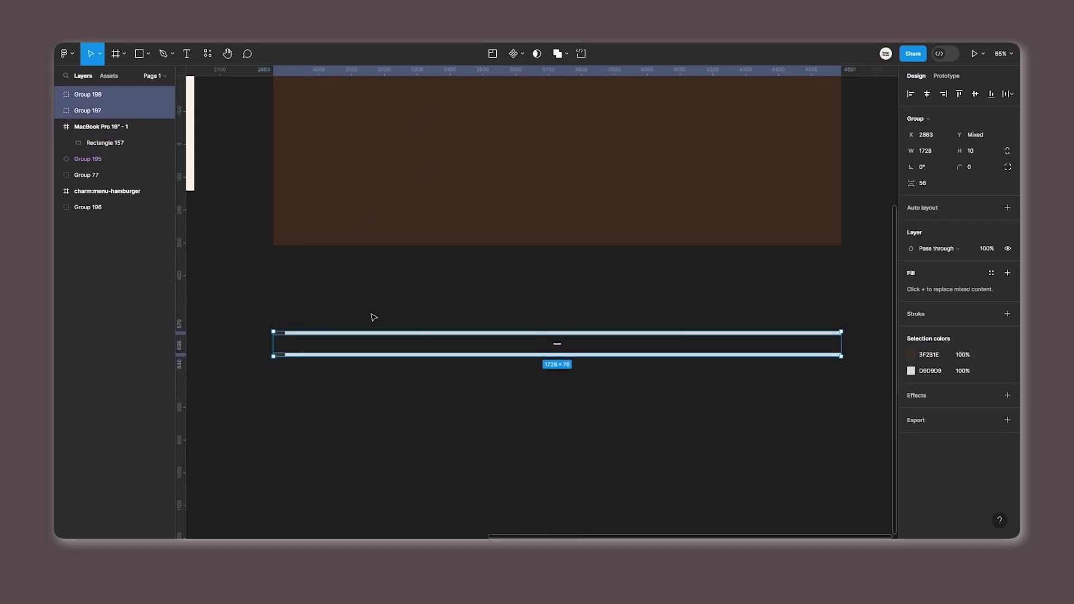
pyautogui.click(522, 56)
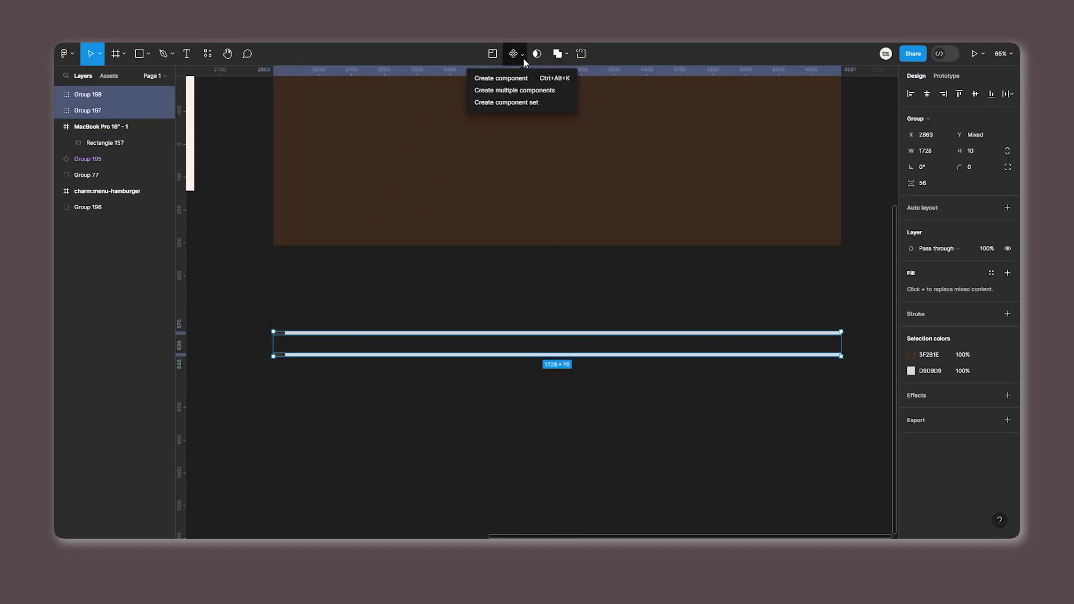
pyautogui.click(541, 106)
pyautogui.click(335, 392)
# Stretch the brown bar in the lower variant to the full 1728 width of the grey bar
pyautogui.click(286, 358)
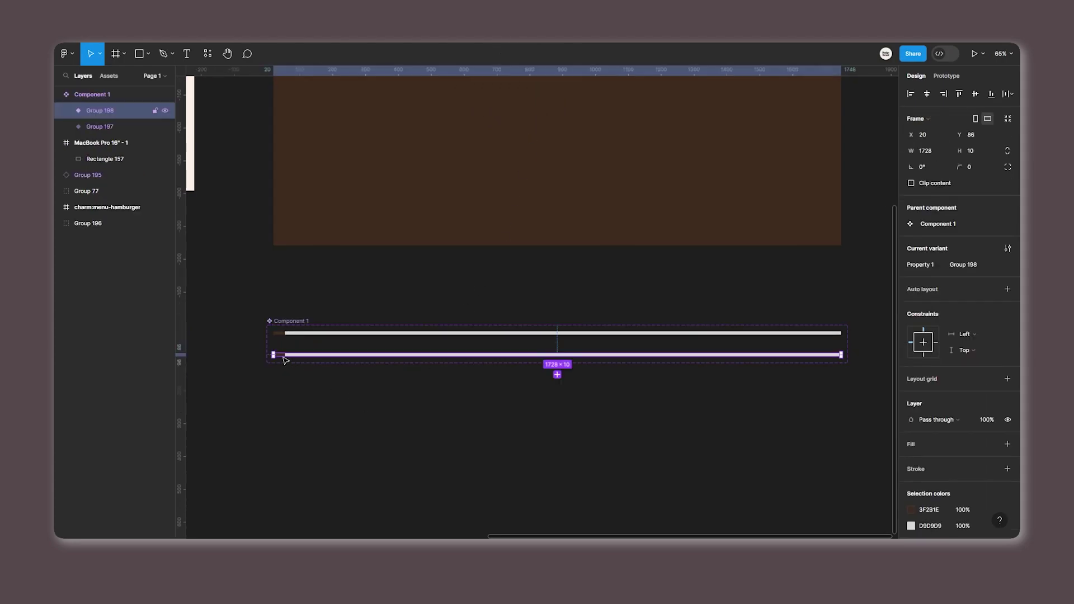
pyautogui.doubleClick(285, 357)
pyautogui.moveTo(290, 354); pyautogui.dragTo(842, 359)
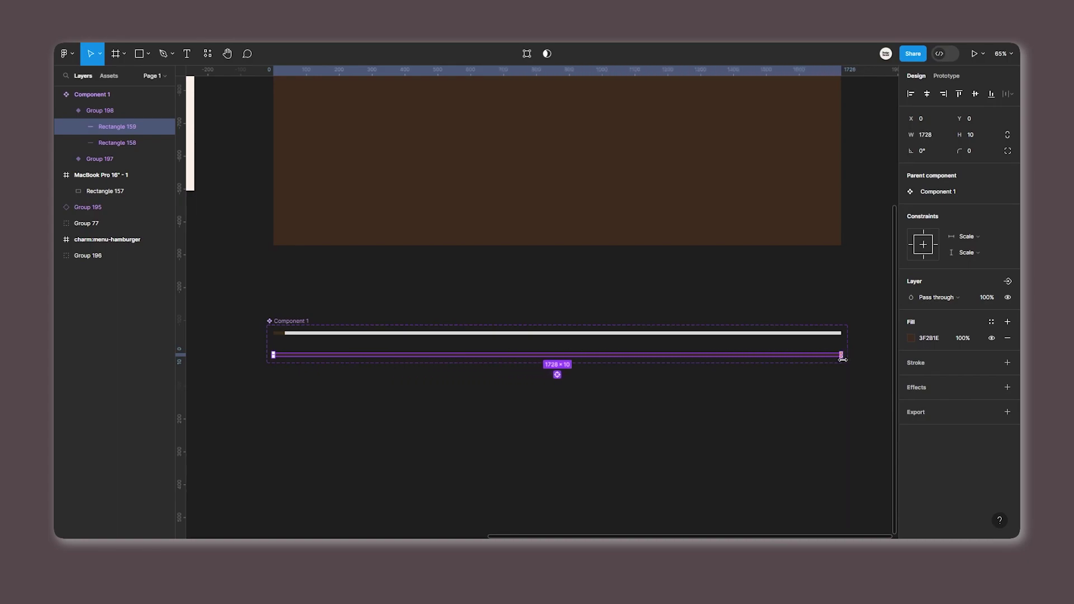
pyautogui.click(839, 414)
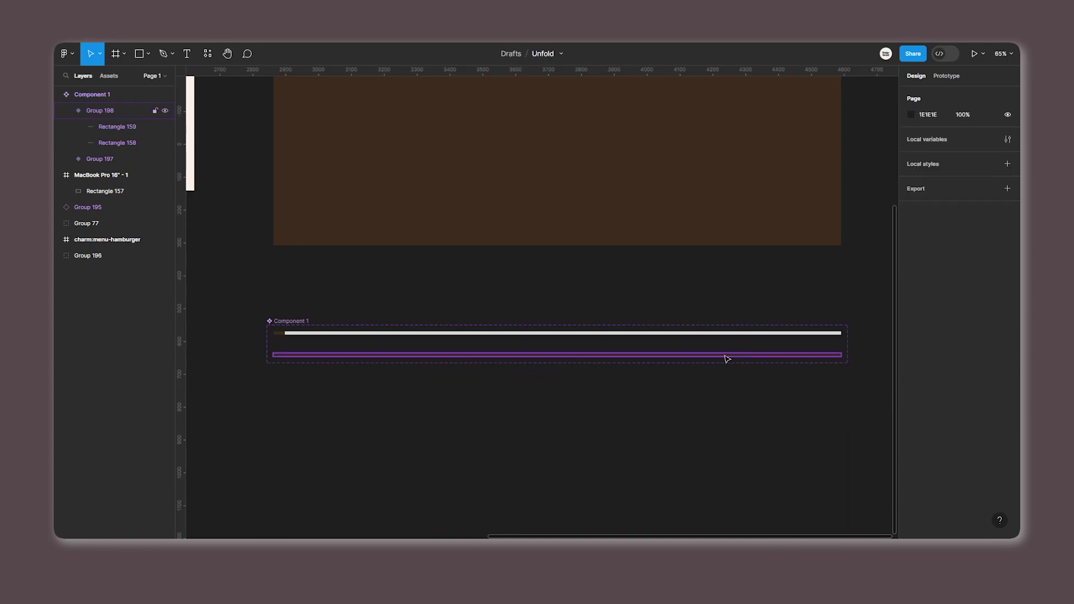
# Connect the upper variant to the lower variant with a prototype interaction triggered after a delay of 1 ms
pyautogui.click(949, 76)
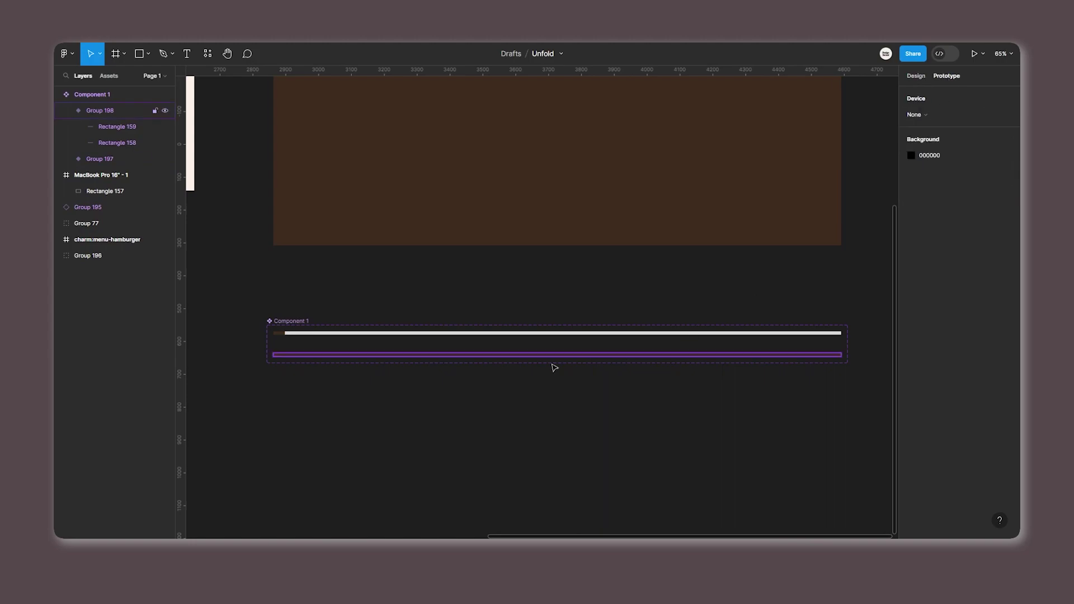
pyautogui.click(496, 335)
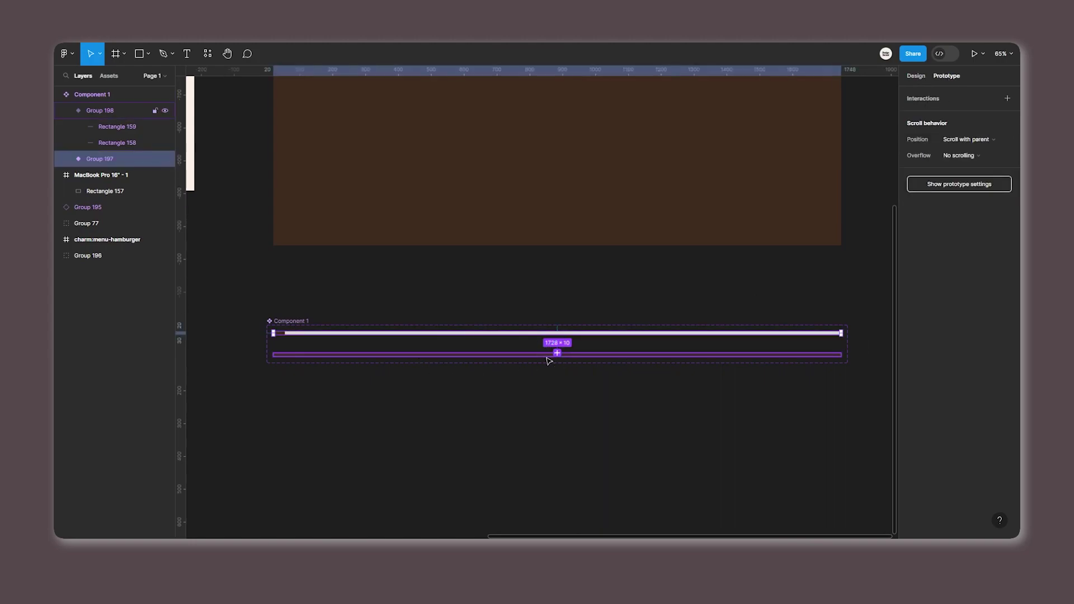
pyautogui.moveTo(558, 336); pyautogui.dragTo(541, 361)
pyautogui.click(531, 379)
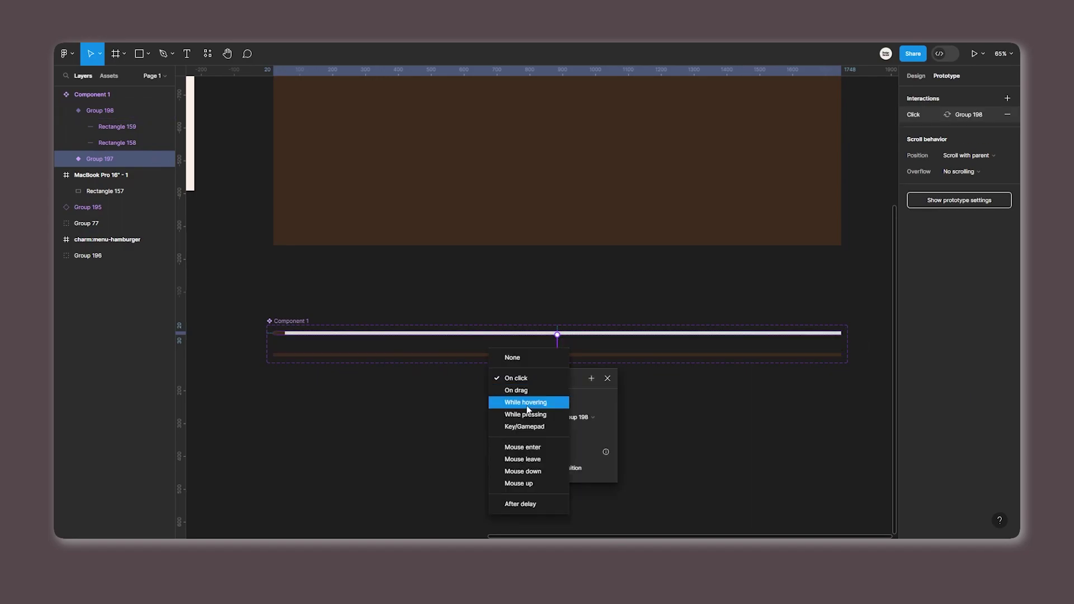
pyautogui.click(529, 505)
pyautogui.click(513, 395)
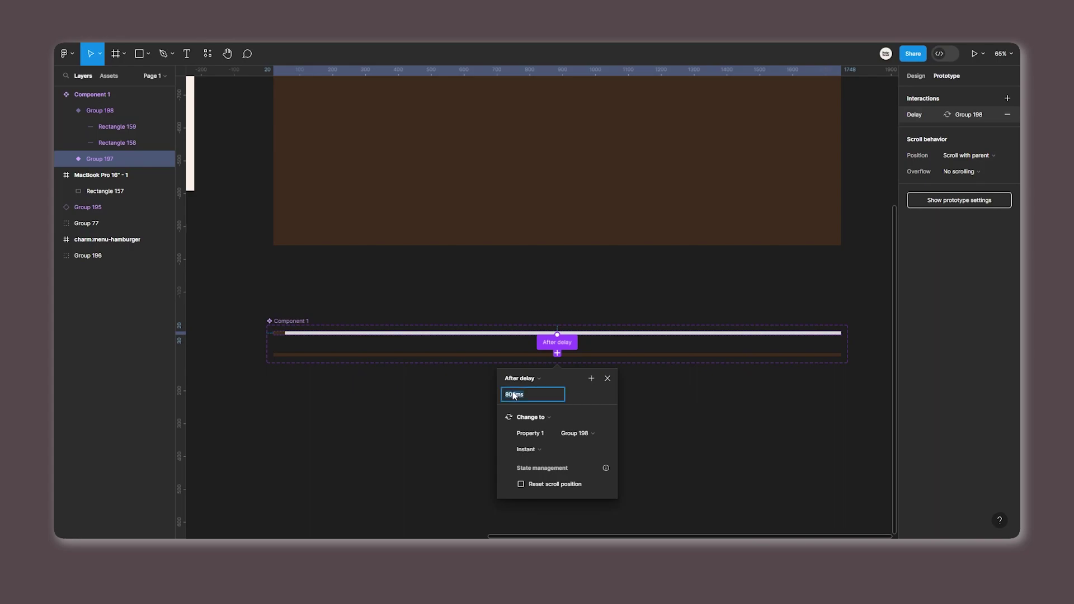
pyautogui.press('Return')
# Set the variant interaction's animation to Smart animate with a duration of 1500 ms
pyautogui.click(527, 449)
pyautogui.click(539, 457)
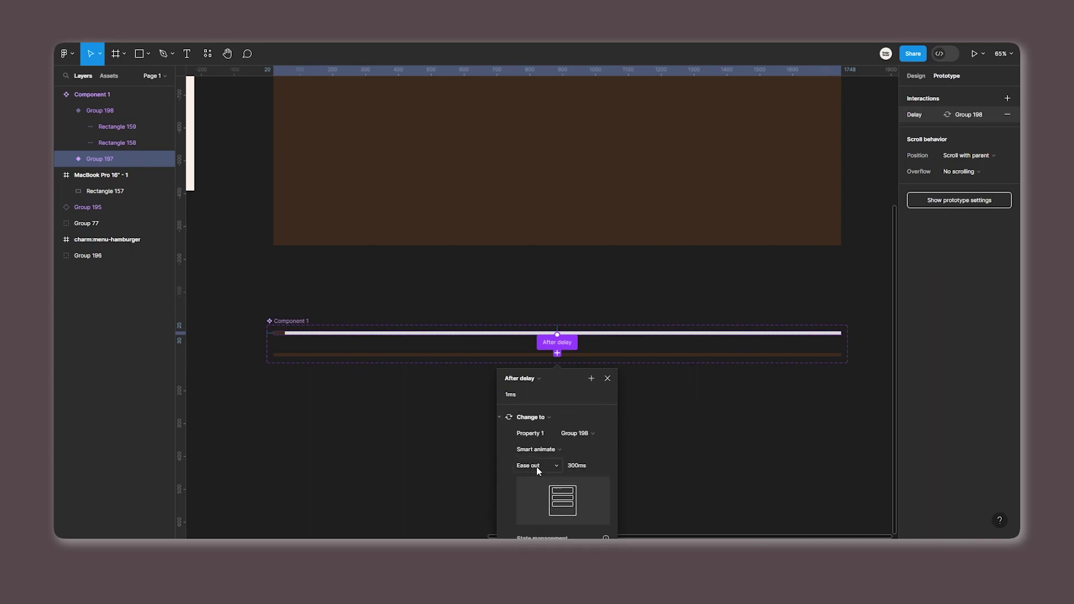
pyautogui.click(571, 468)
pyautogui.write('1500')
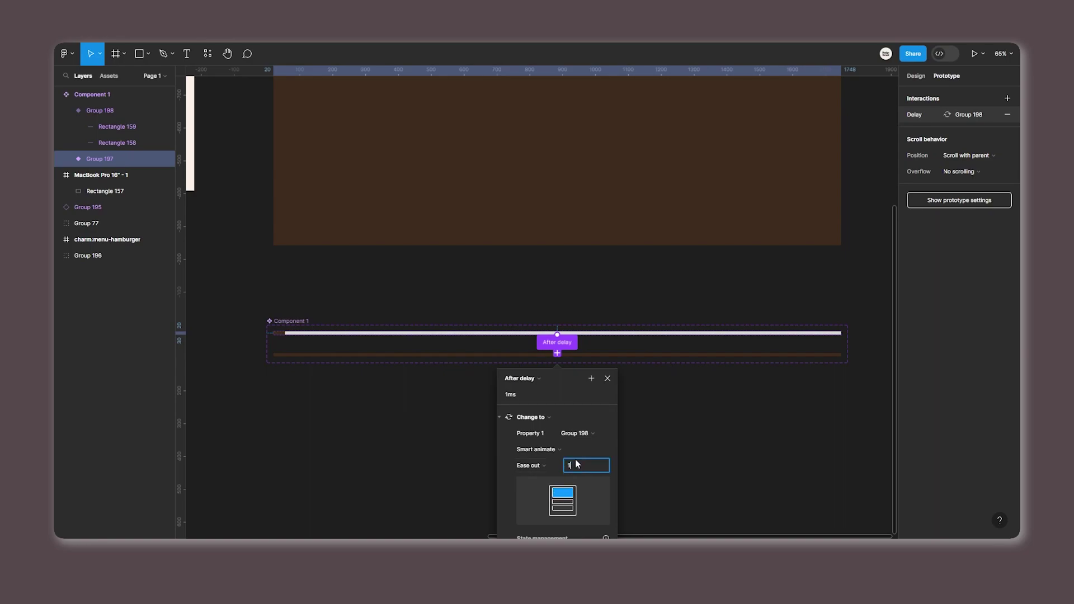
pyautogui.click(644, 449)
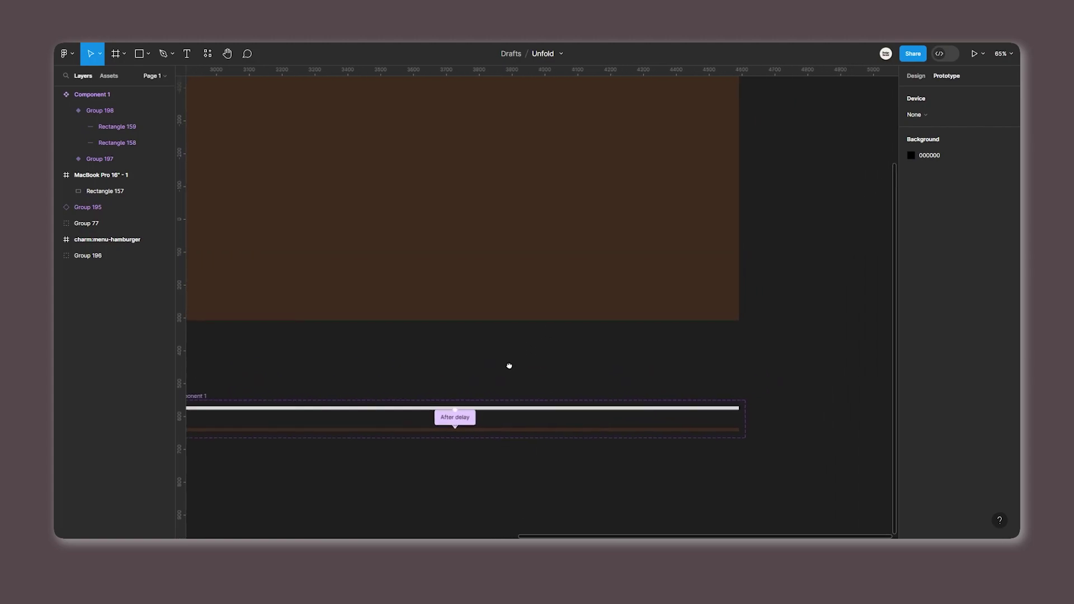
# Place an instance of Component 1 inside the MacBook Pro 16" - 1 frame near its upper edge
pyautogui.scroll(-5, 508, 366)
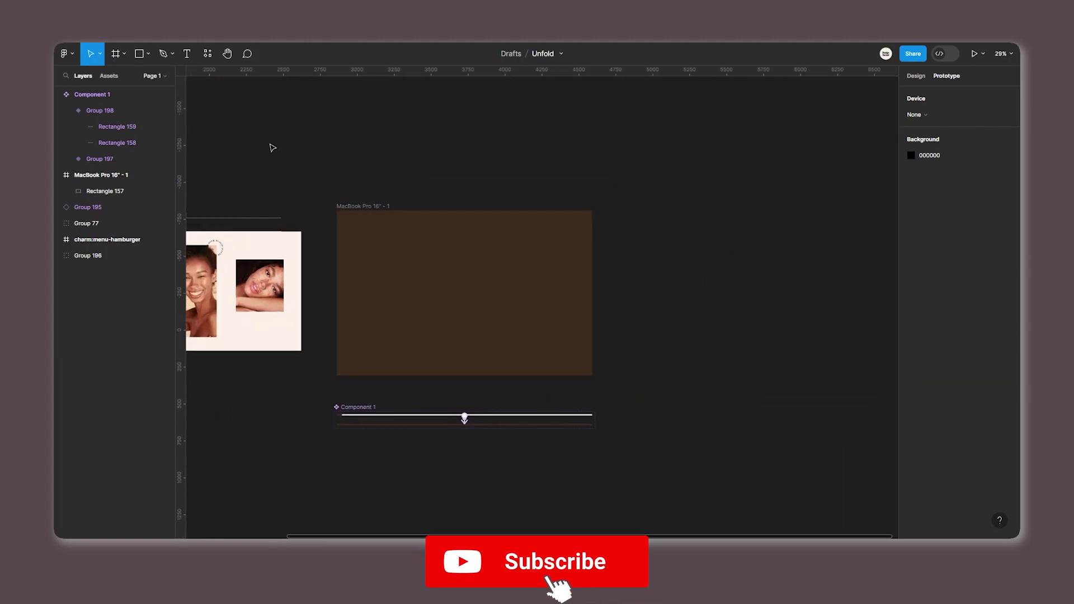
pyautogui.click(109, 76)
pyautogui.moveTo(86, 167); pyautogui.dragTo(393, 231)
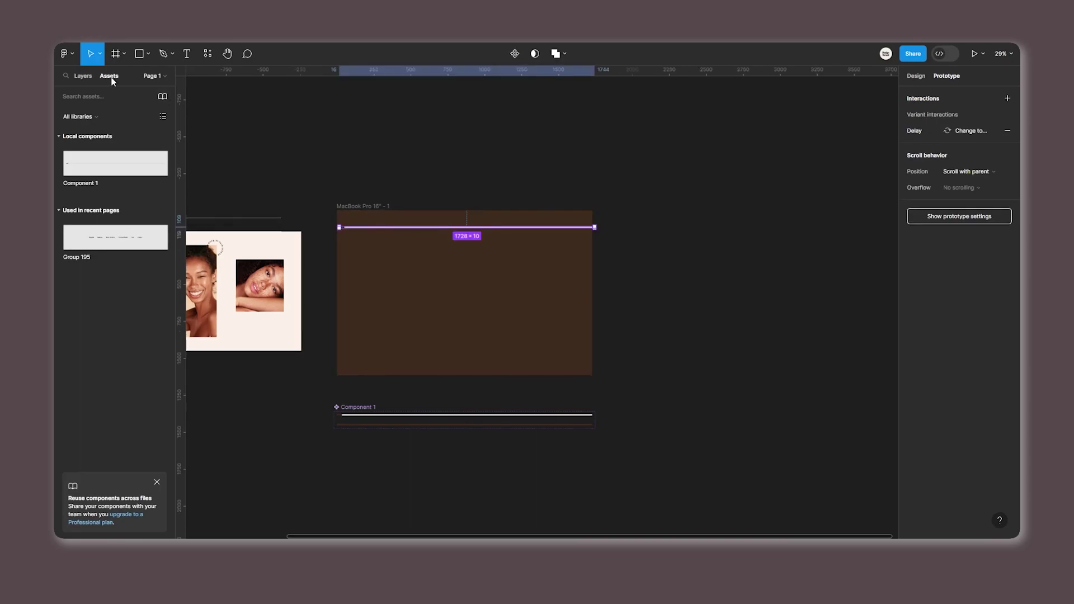
# Center the loading bar instance horizontally and align it to the top edge of its frame
pyautogui.click(83, 75)
pyautogui.scroll(5, 418, 225)
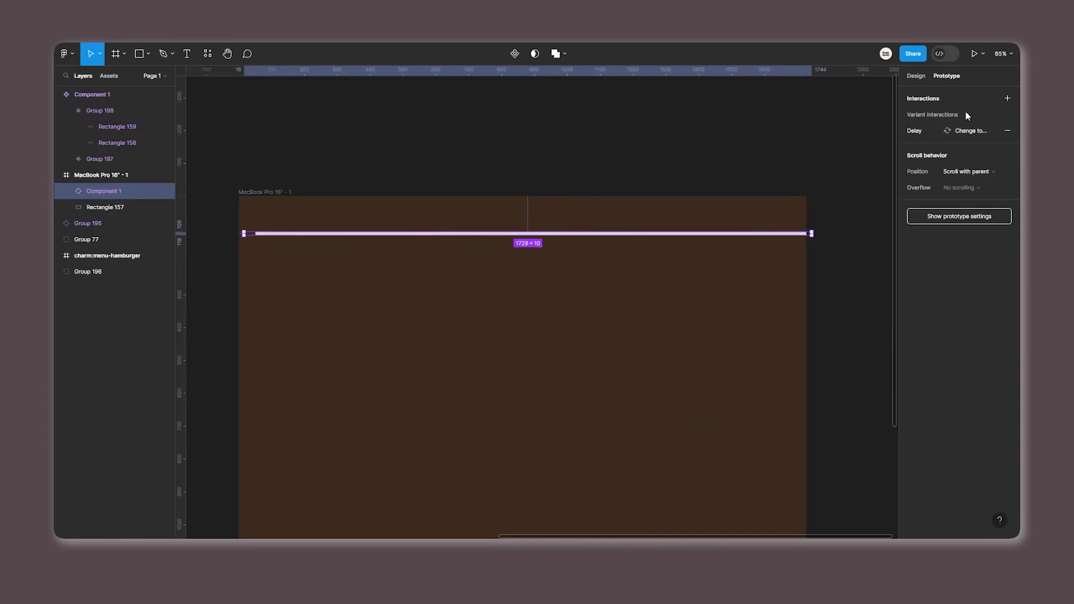
pyautogui.click(915, 76)
pyautogui.click(926, 94)
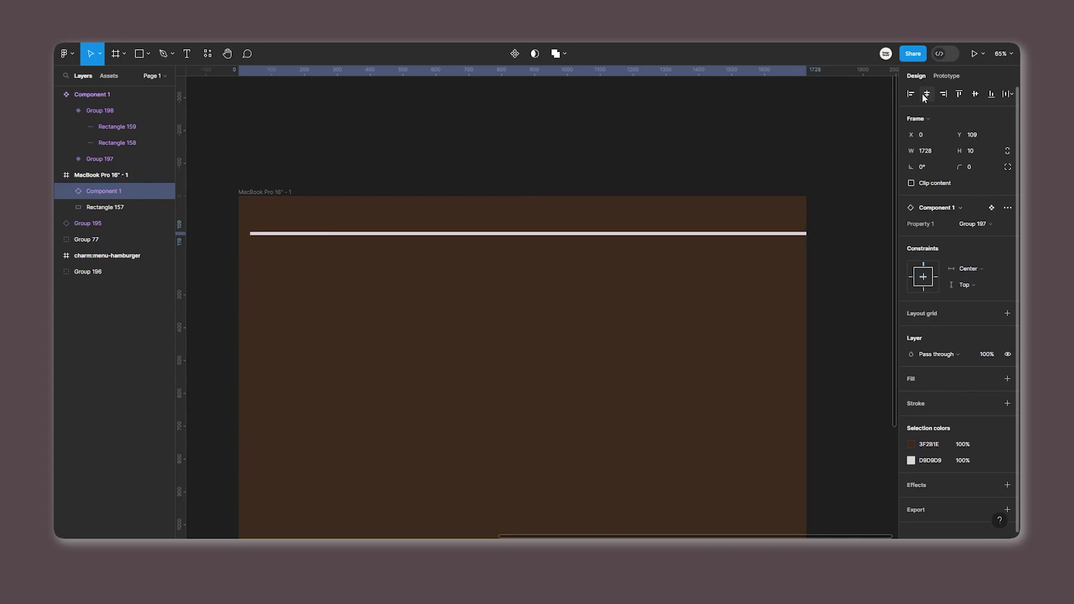
pyautogui.click(958, 94)
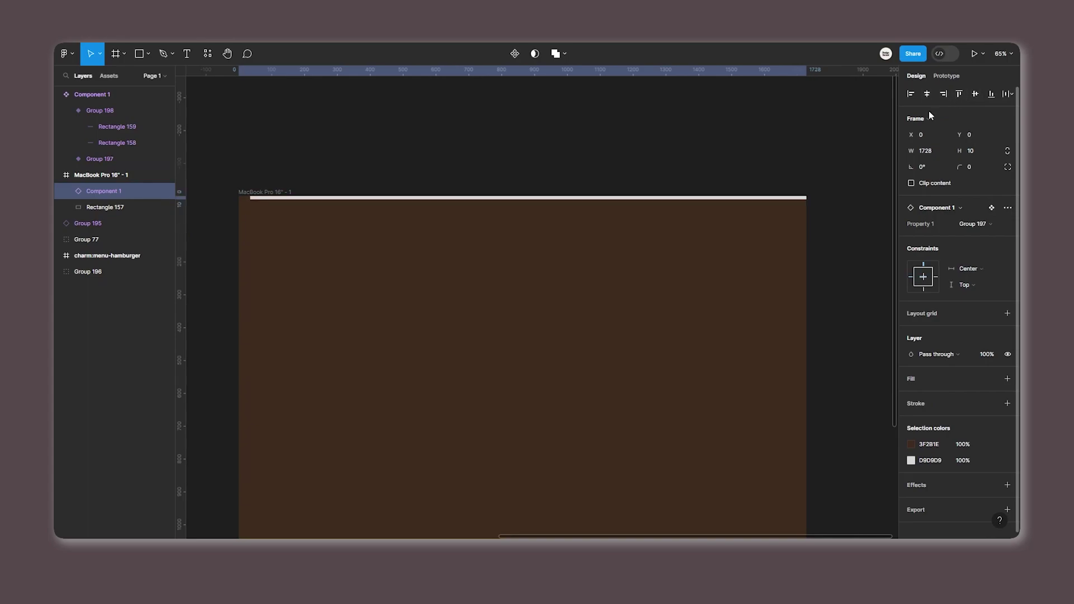
pyautogui.click(844, 162)
pyautogui.scroll(-3, 340, 227)
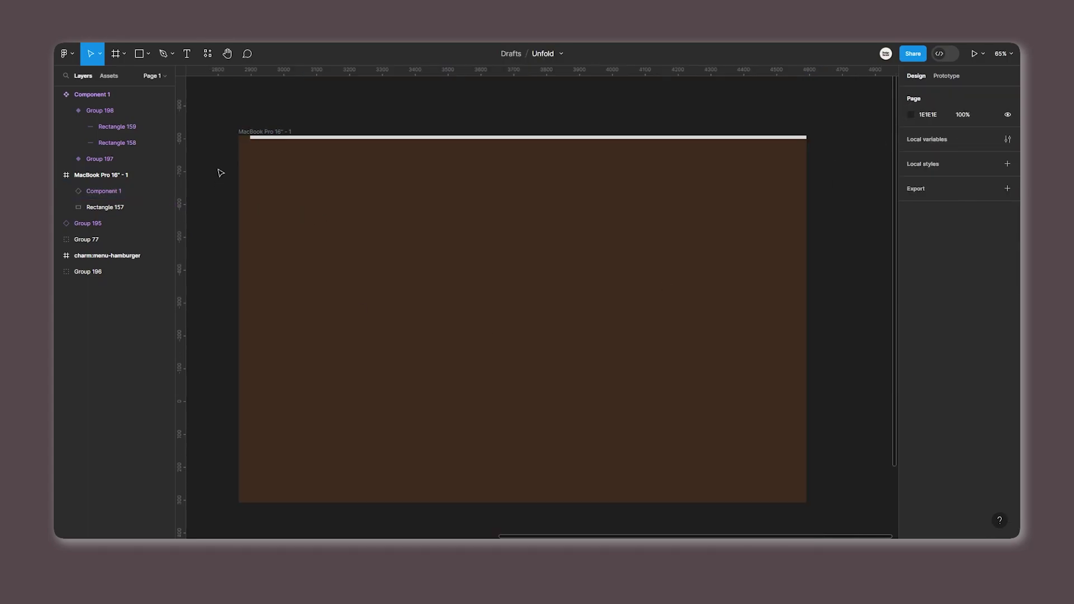
pyautogui.click(258, 133)
pyautogui.click(487, 242)
pyautogui.scroll(-3, 488, 244)
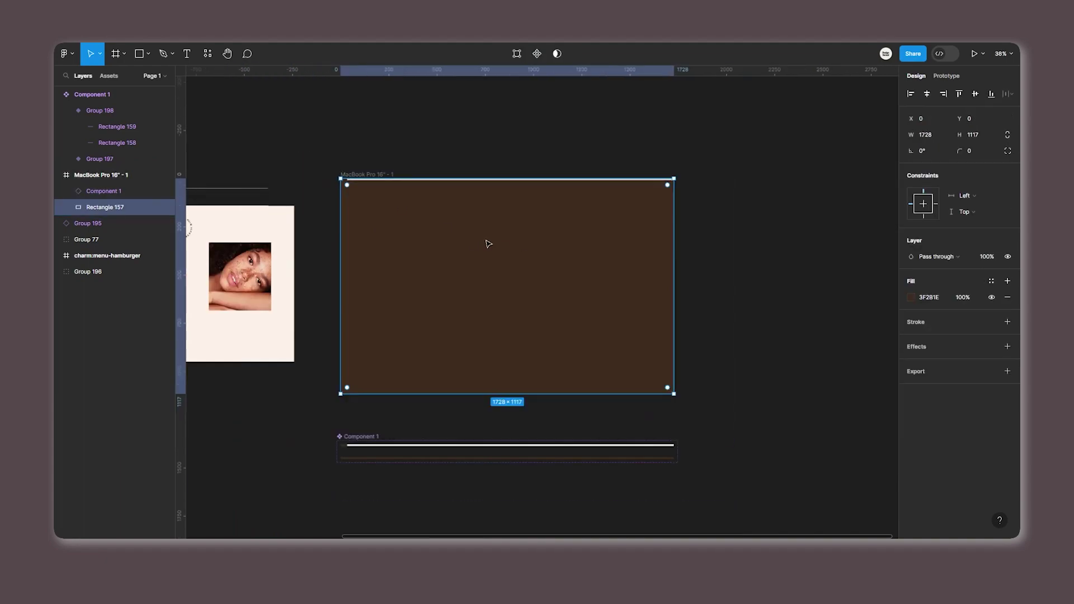
pyautogui.click(386, 176)
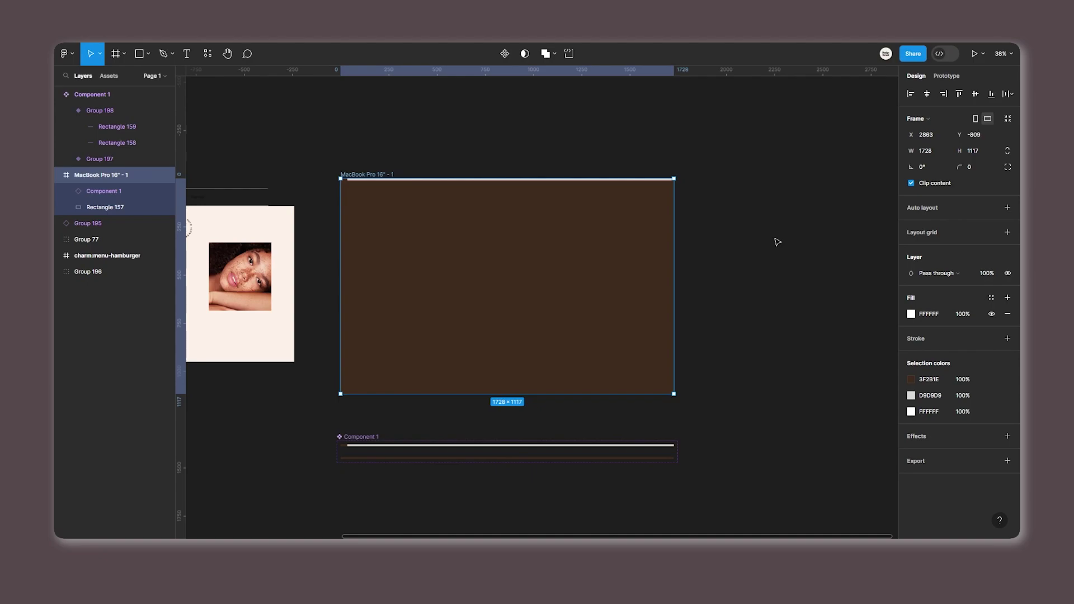
pyautogui.click(748, 246)
# Add a second MacBook Pro 16" frame and position it beside the brown one
pyautogui.hscroll(5, 599, 269)
pyautogui.press('f')
pyautogui.click(920, 193)
pyautogui.moveTo(504, 192); pyautogui.dragTo(521, 203)
# Select all elements of the Canopy landing page and move them into the MacBook Pro 16" - 2 frame
pyautogui.hscroll(-5, 621, 202)
pyautogui.hscroll(-5, 644, 231)
pyautogui.scroll(-2, 644, 231)
pyautogui.hscroll(-5, 644, 231)
pyautogui.moveTo(259, 152); pyautogui.dragTo(554, 369)
pyautogui.moveTo(420, 279); pyautogui.dragTo(646, 295)
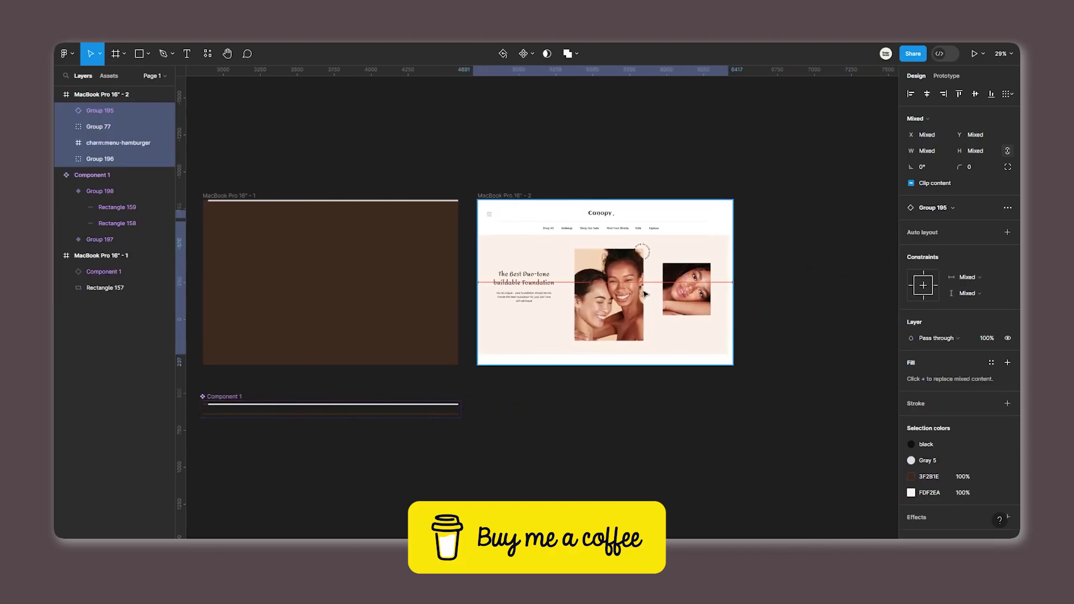
# Group the Canopy landing page elements and center the group horizontally and vertically in the MacBook Pro 16" - 2 frame
pyautogui.scroll(5, 643, 291)
pyautogui.moveTo(587, 271)
pyautogui.mouseDown()
pyautogui.moveTo(604, 267)
pyautogui.moveTo(604, 277)
pyautogui.mouseUp()
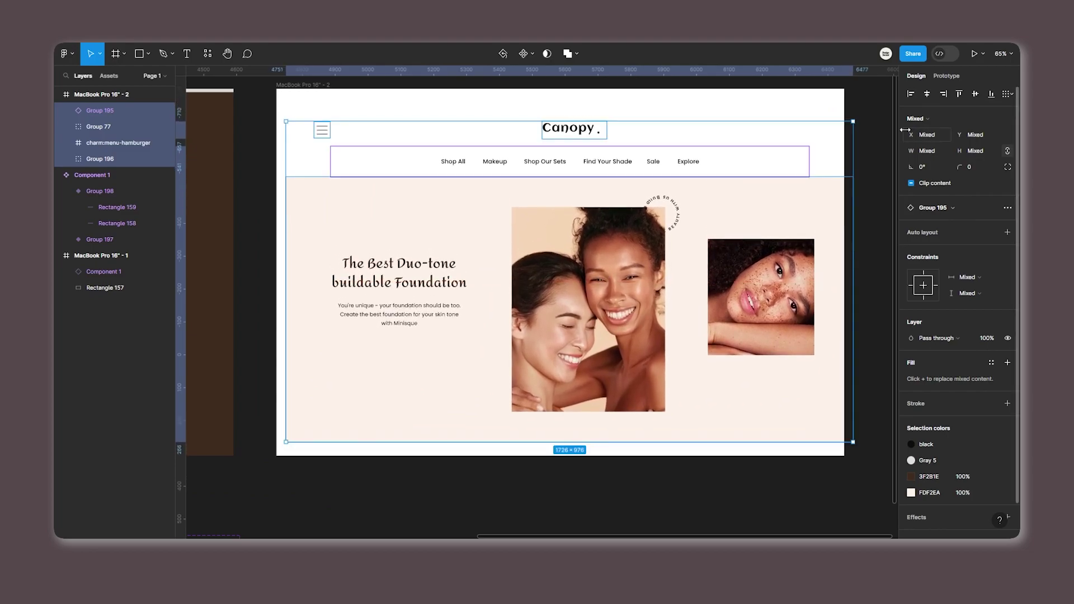
pyautogui.hotkey('ctrl', 'g')
pyautogui.click(926, 94)
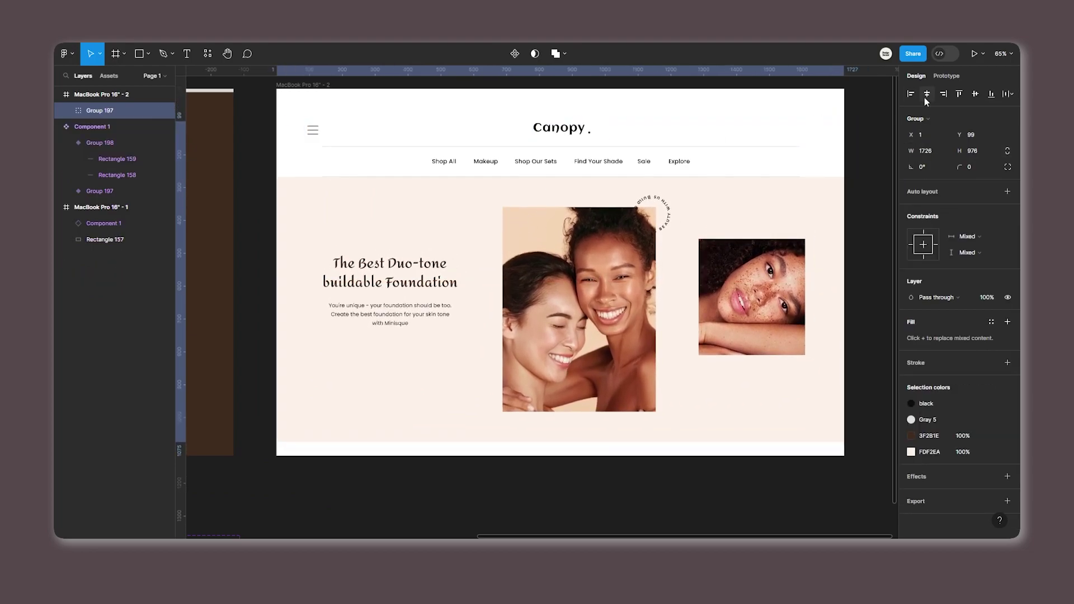
pyautogui.click(975, 94)
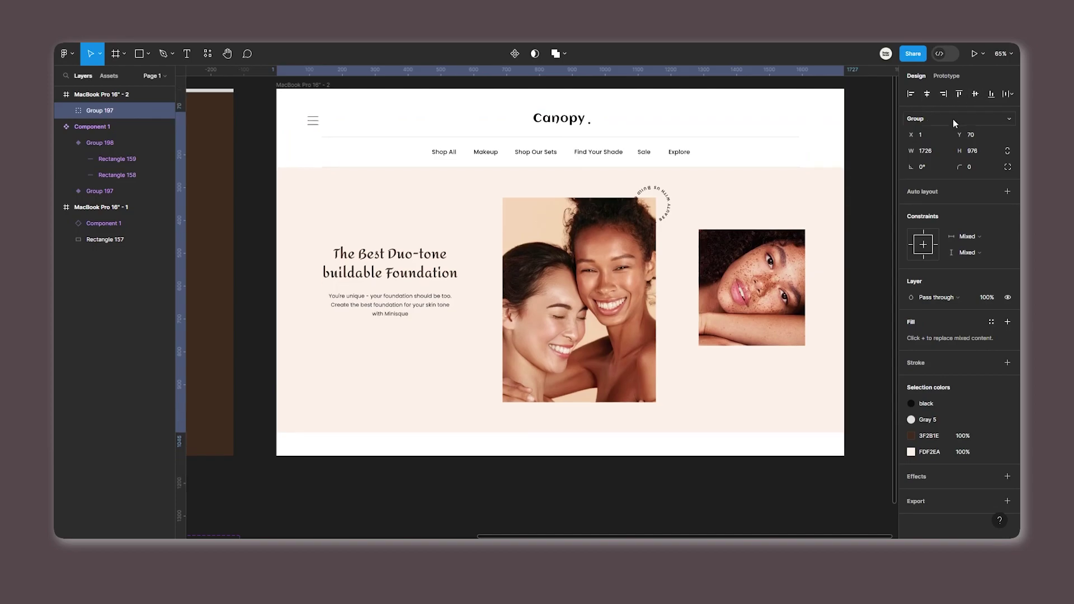
pyautogui.click(869, 170)
# Ungroup the centered landing page group and clear the selection
pyautogui.rightClick(542, 278)
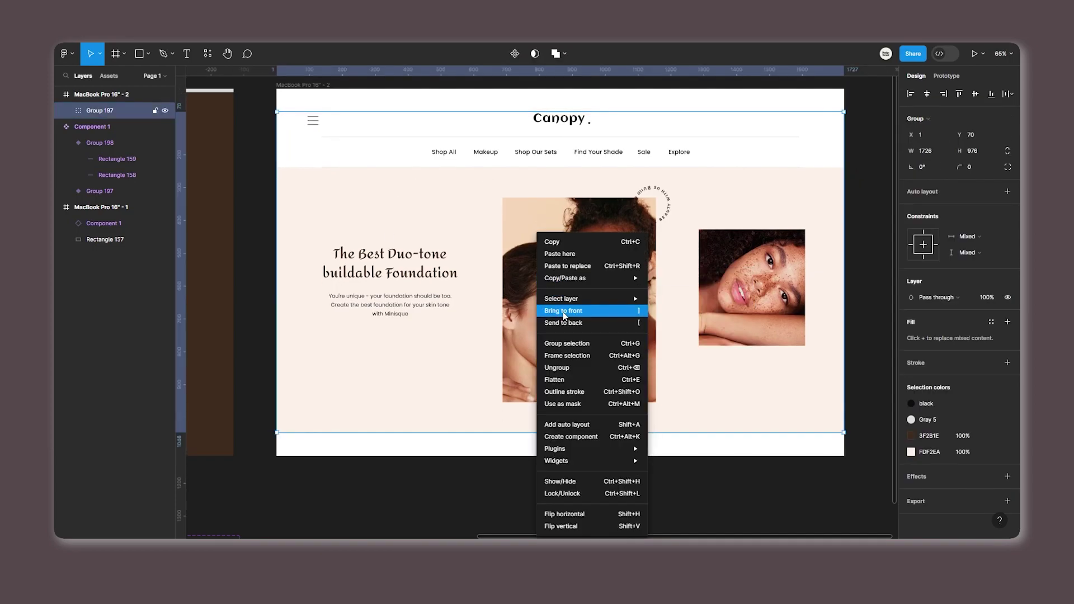
pyautogui.click(590, 361)
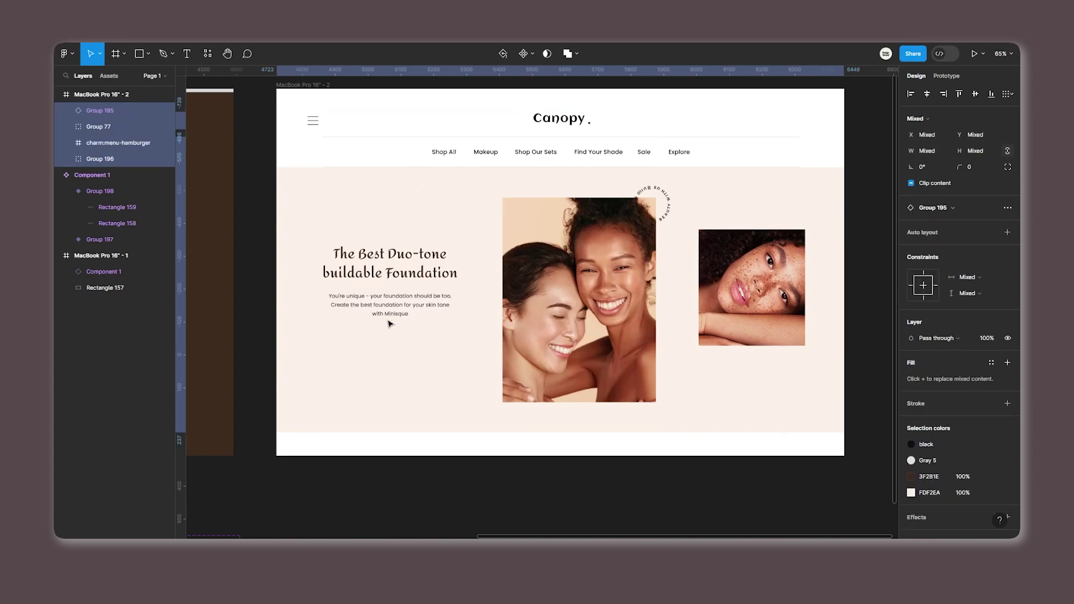
pyautogui.click(260, 205)
# Move the hero section group up past the frame's upper edge to X 0, Y -698 and set its layer opacity to 0%
pyautogui.click(558, 260)
pyautogui.scroll(2, 638, 393)
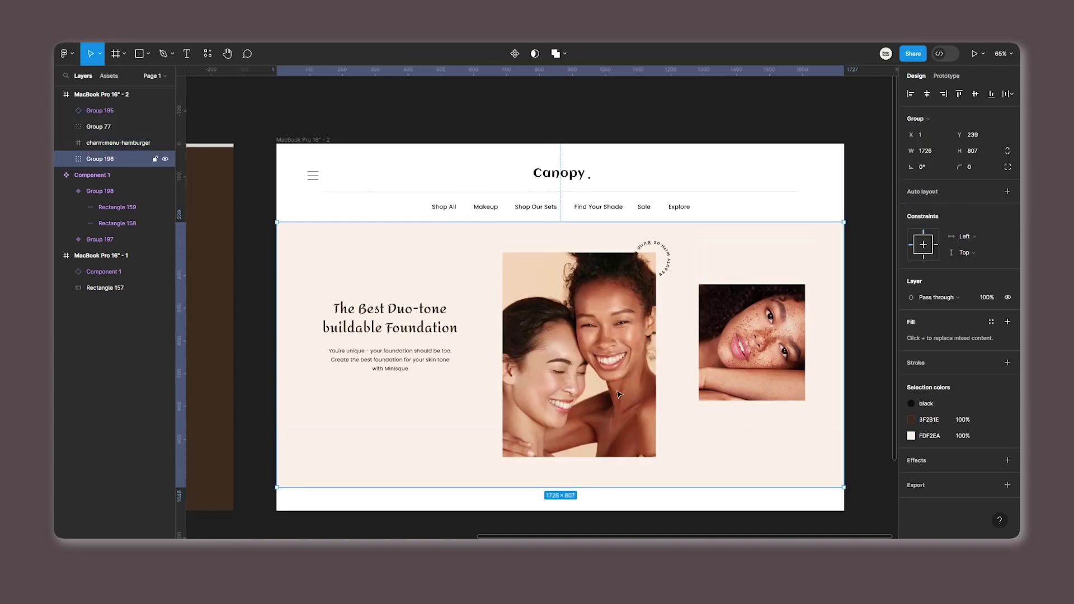
pyautogui.moveTo(552, 333); pyautogui.dragTo(565, 144)
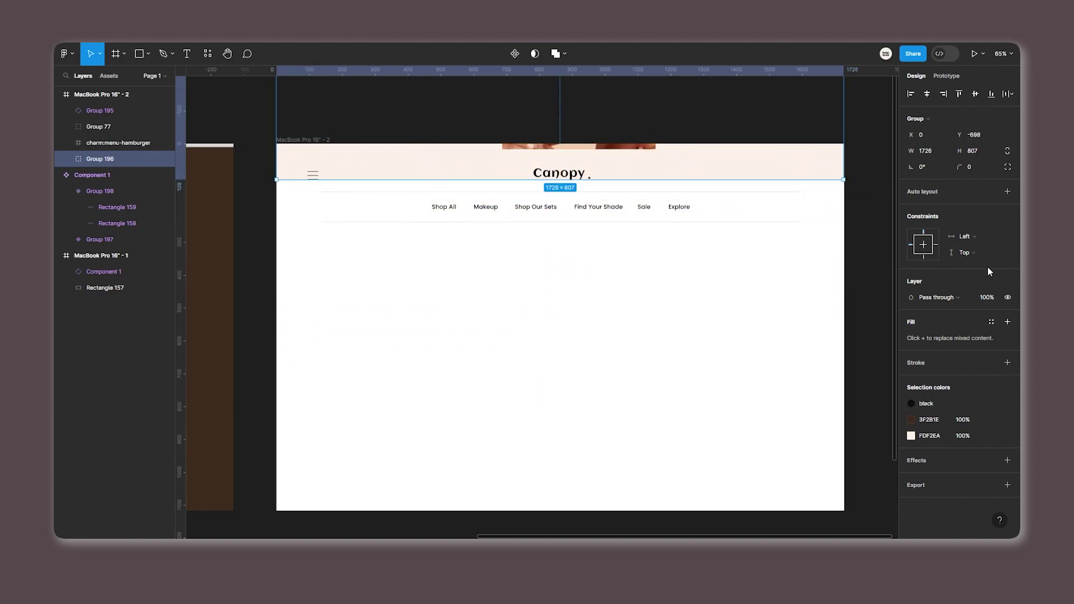
pyautogui.click(988, 300)
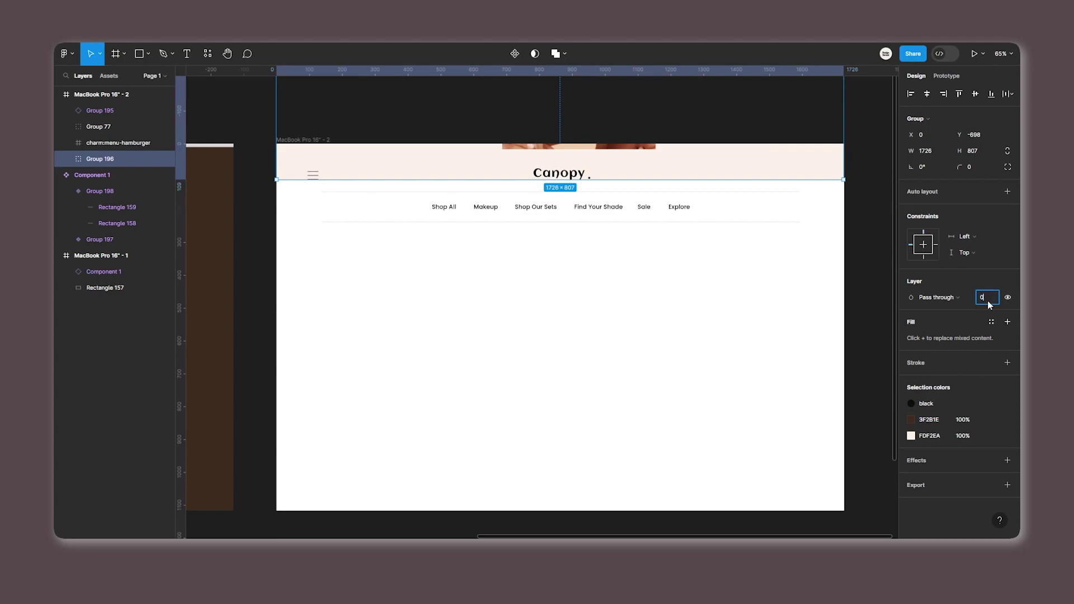
pyautogui.click(871, 267)
pyautogui.scroll(-3, 871, 268)
pyautogui.hscroll(2, 830, 222)
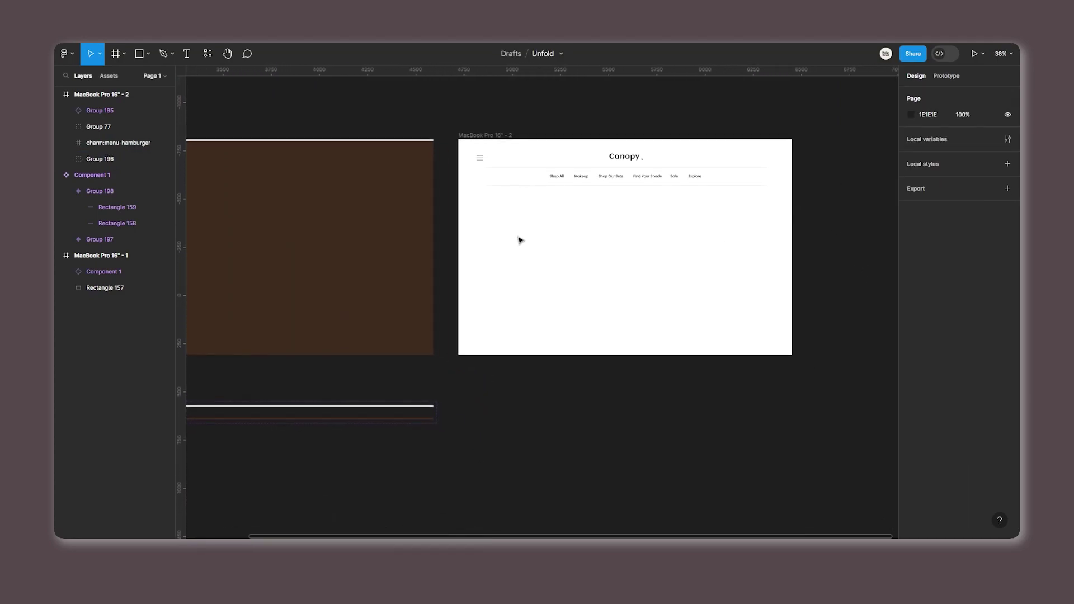
pyautogui.click(402, 244)
pyautogui.moveTo(363, 252); pyautogui.dragTo(719, 256)
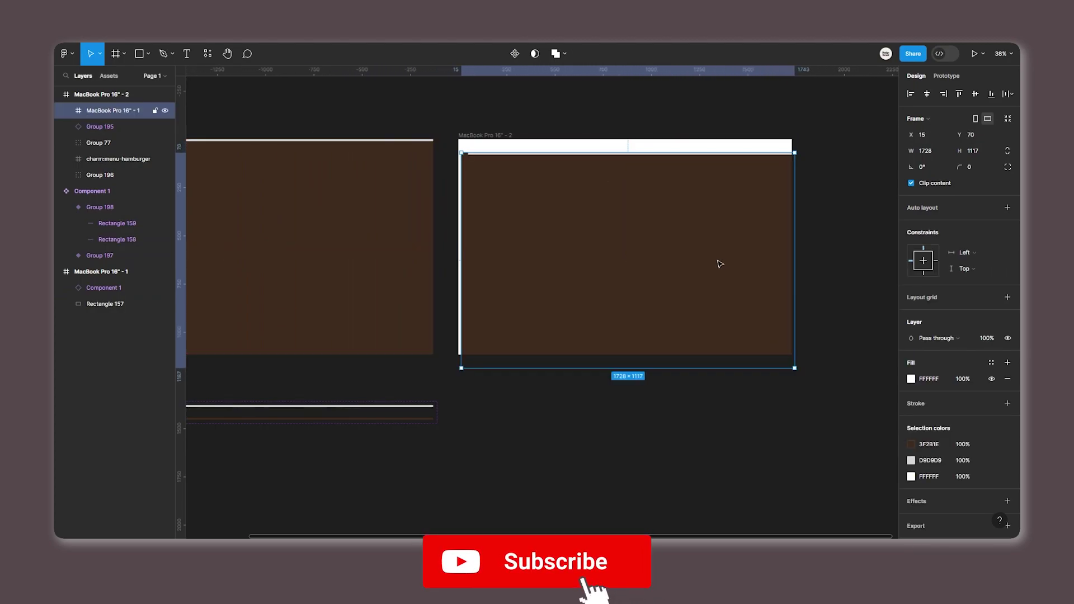
pyautogui.hotkey('ctrl', 'z')
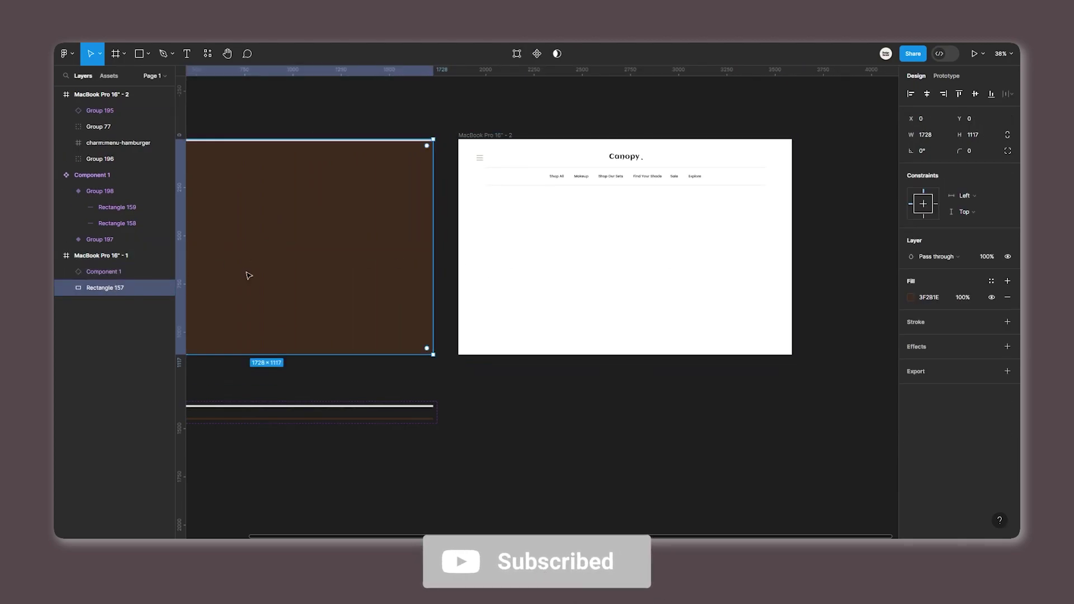
# Copy the brown background rectangle into the MacBook Pro 16" - 2 frame and center it horizontally so it covers the frame
pyautogui.moveTo(284, 258); pyautogui.dragTo(643, 259)
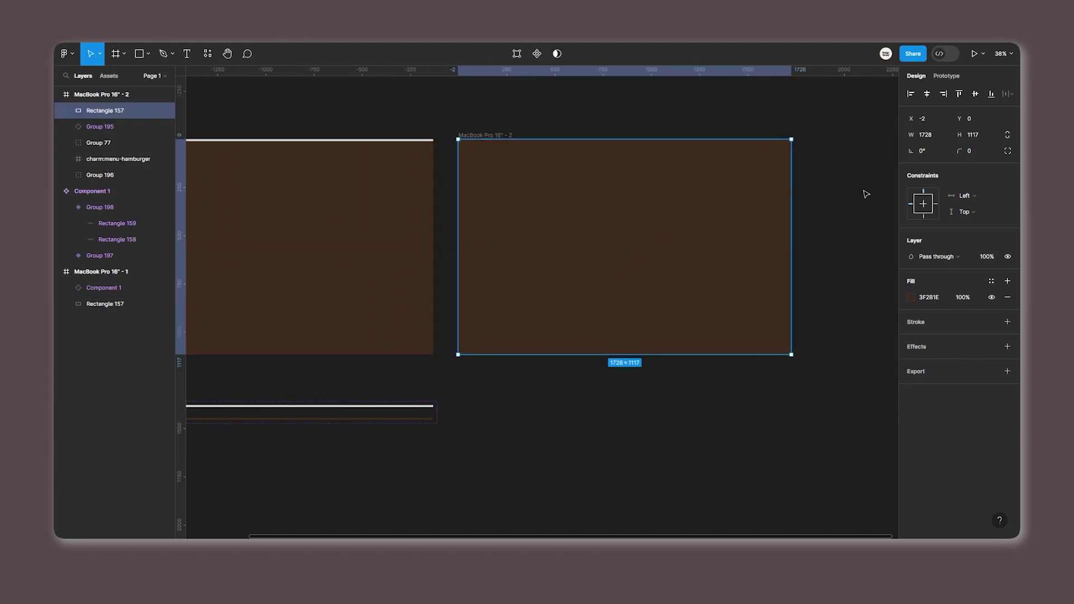
pyautogui.click(846, 200)
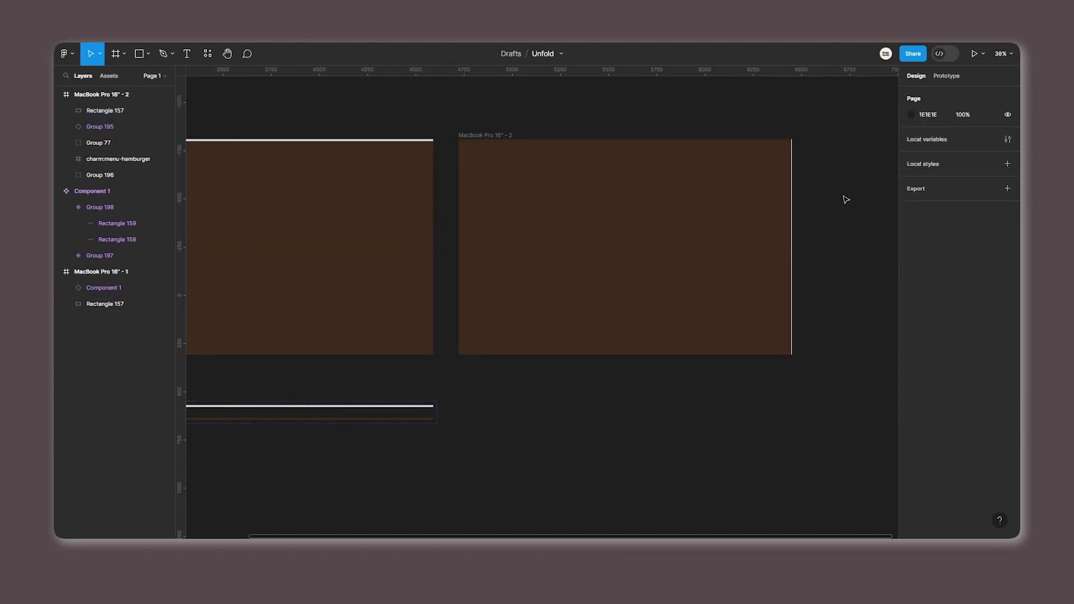
pyautogui.click(744, 235)
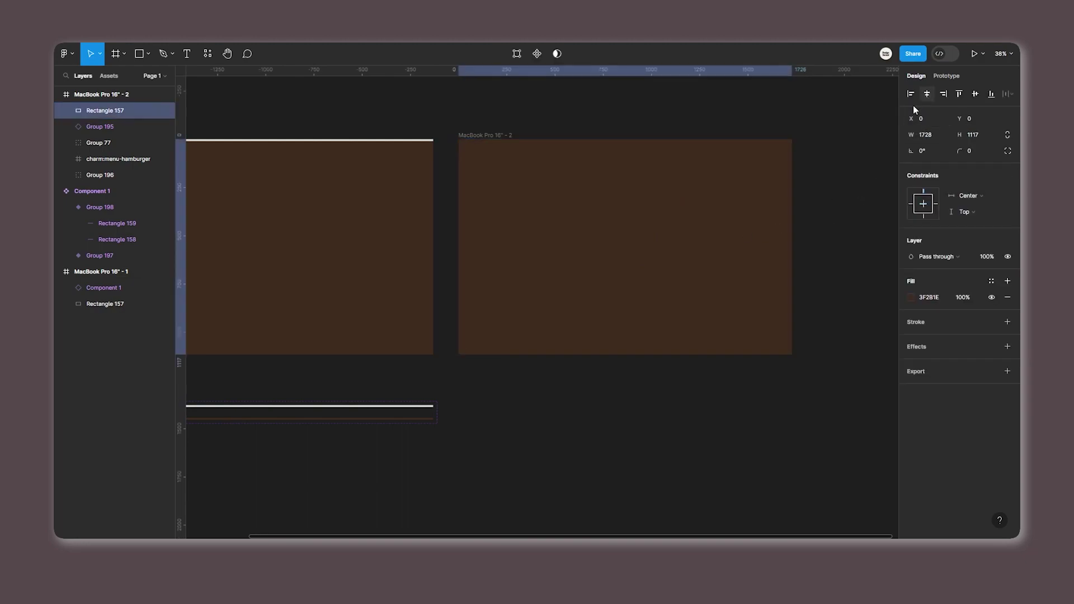
pyautogui.click(856, 219)
# Duplicate the MacBook Pro 16" - 2 frame as a third frame
pyautogui.hscroll(5, 856, 219)
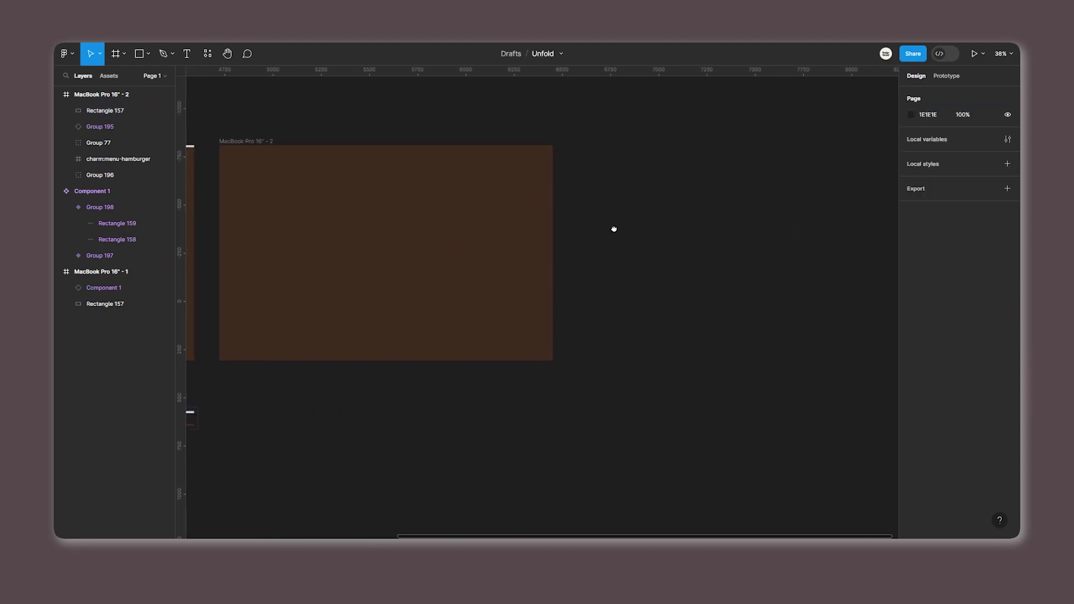
pyautogui.click(251, 144)
pyautogui.hotkey('ctrl', 'd')
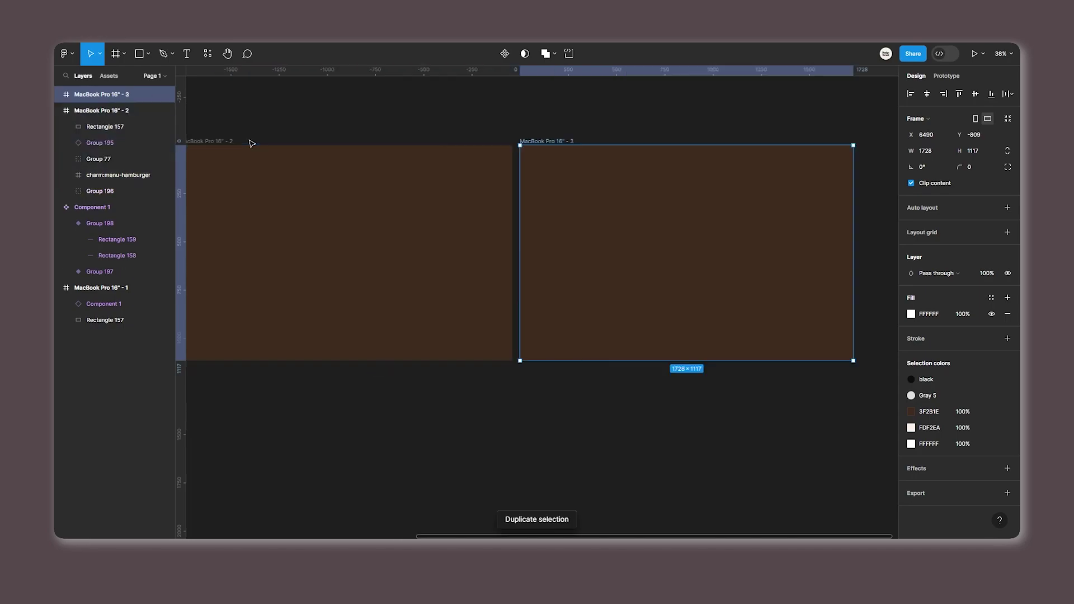
# Shrink the brown rectangle in MacBook Pro 16" - 3 from its upper edge down to a thin strip along the frame's lower edge
pyautogui.click(621, 202)
pyautogui.moveTo(666, 143); pyautogui.dragTo(680, 361)
pyautogui.click(978, 139)
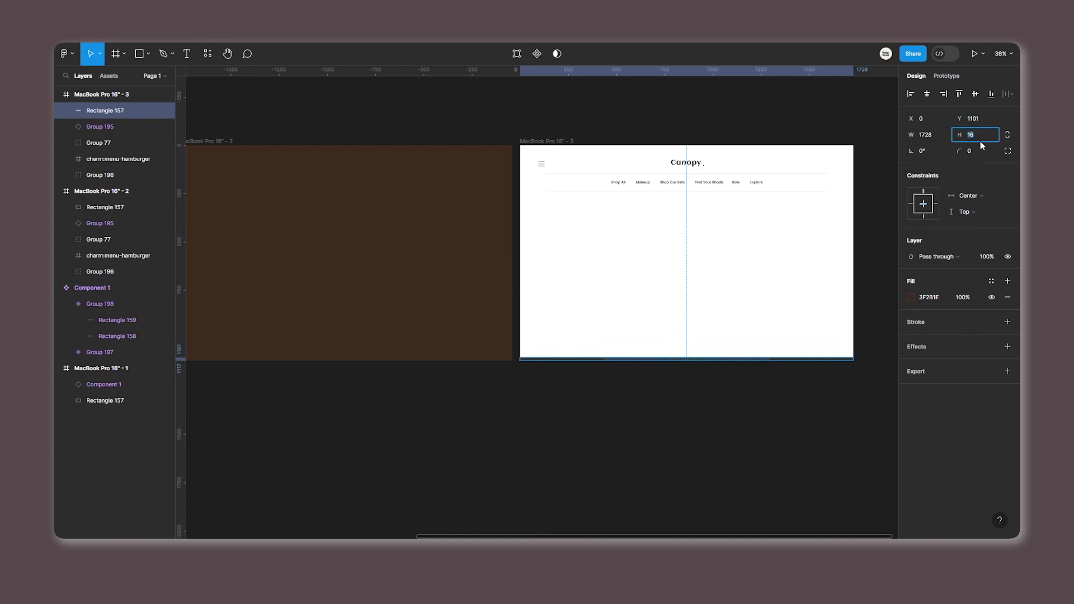
pyautogui.click(887, 193)
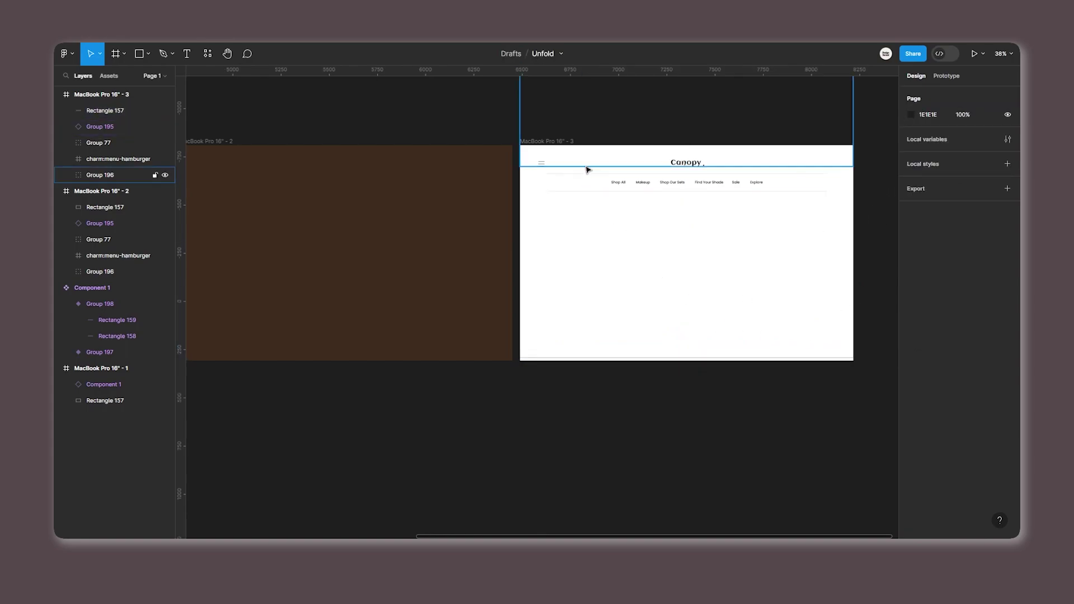
# Bring the hidden hero group down into MacBook Pro 16" - 3 and center it horizontally and vertically
pyautogui.click(616, 164)
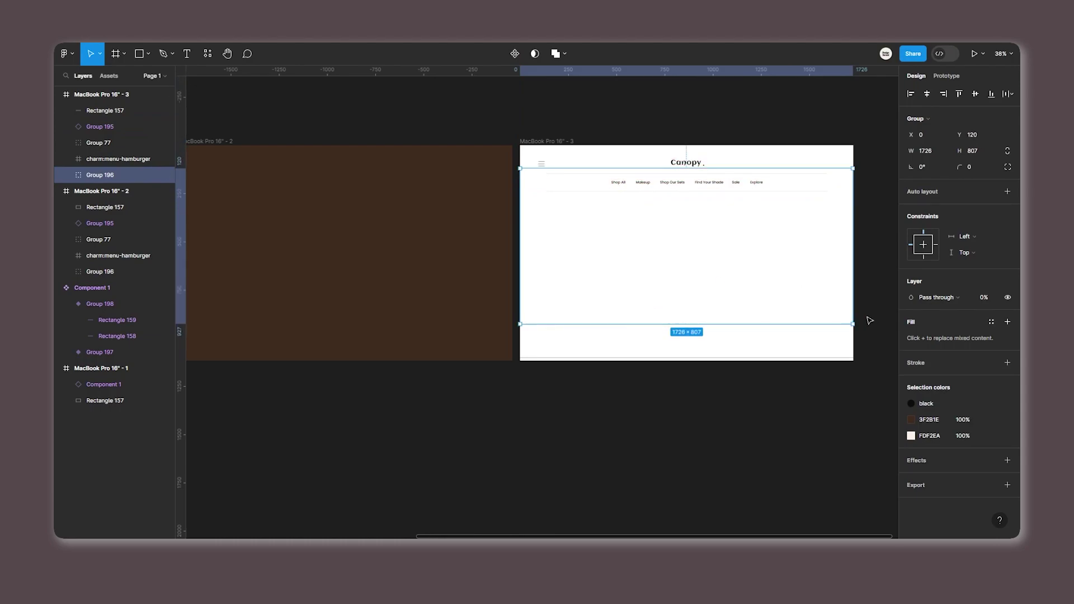
pyautogui.click(926, 93)
pyautogui.click(975, 94)
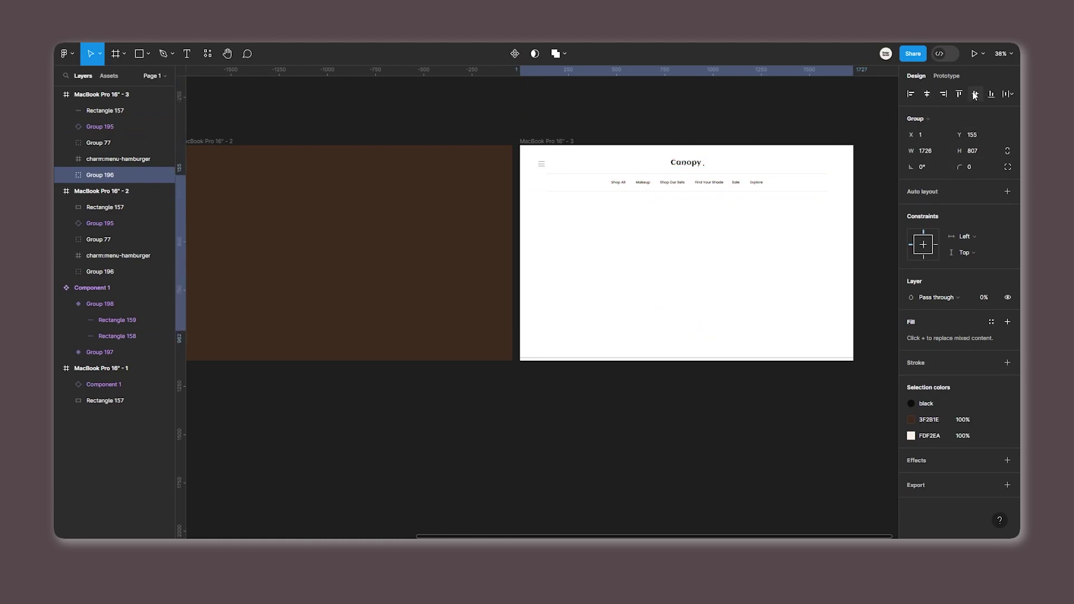
# Set the hero group's layer opacity to 100% and move it slightly down to Y 178
pyautogui.click(985, 298)
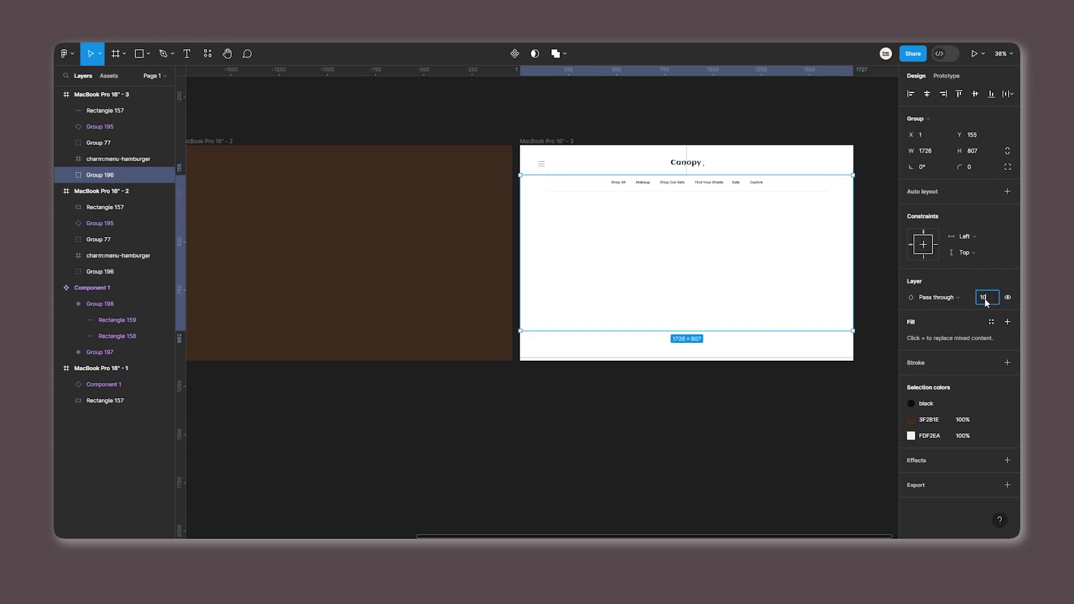
pyautogui.press('Return')
pyautogui.scroll(3, 724, 248)
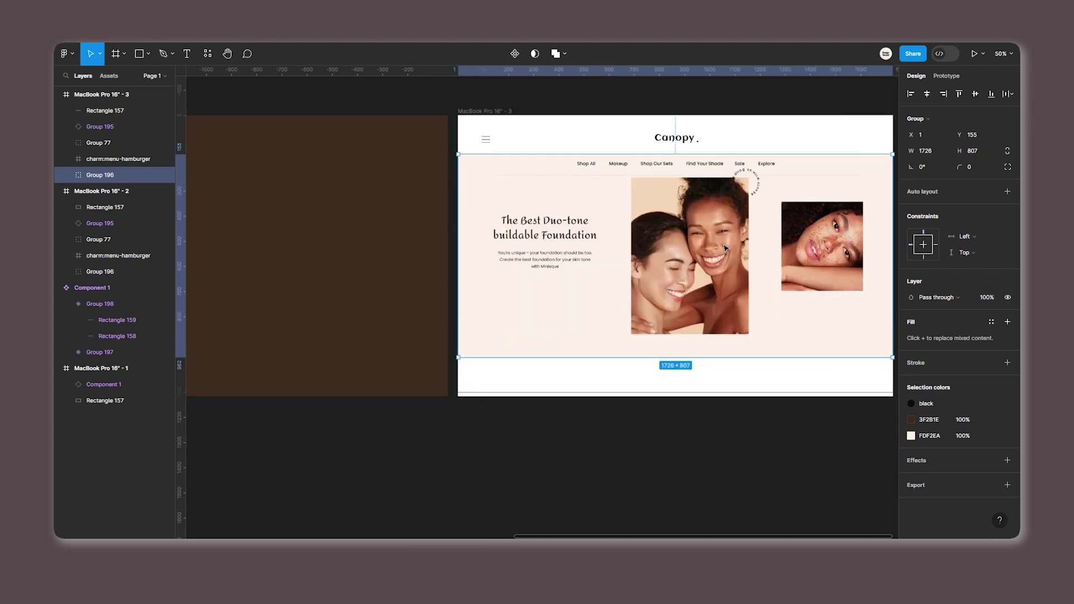
pyautogui.moveTo(722, 234); pyautogui.dragTo(721, 239)
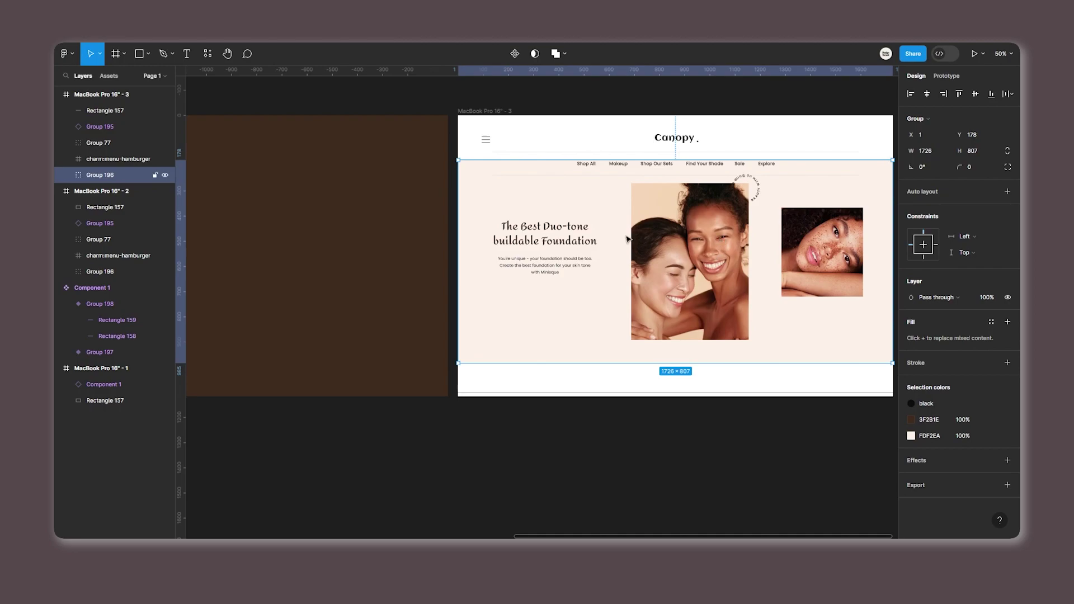
# Change the MacBook Pro 16" - 3 frame's fill to the document color FDF2EA
pyautogui.click(500, 112)
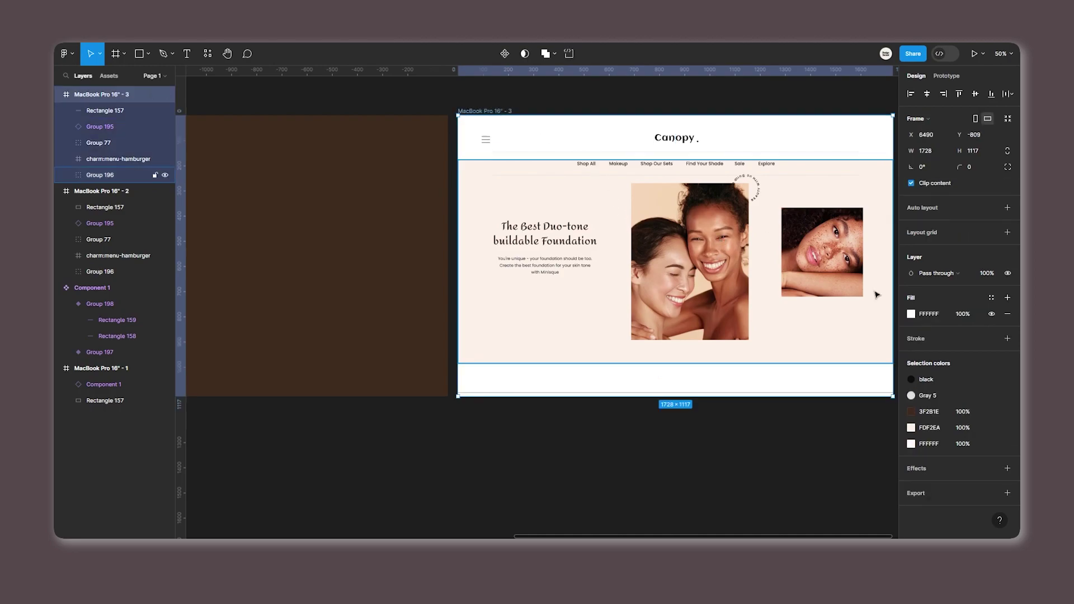
pyautogui.click(910, 314)
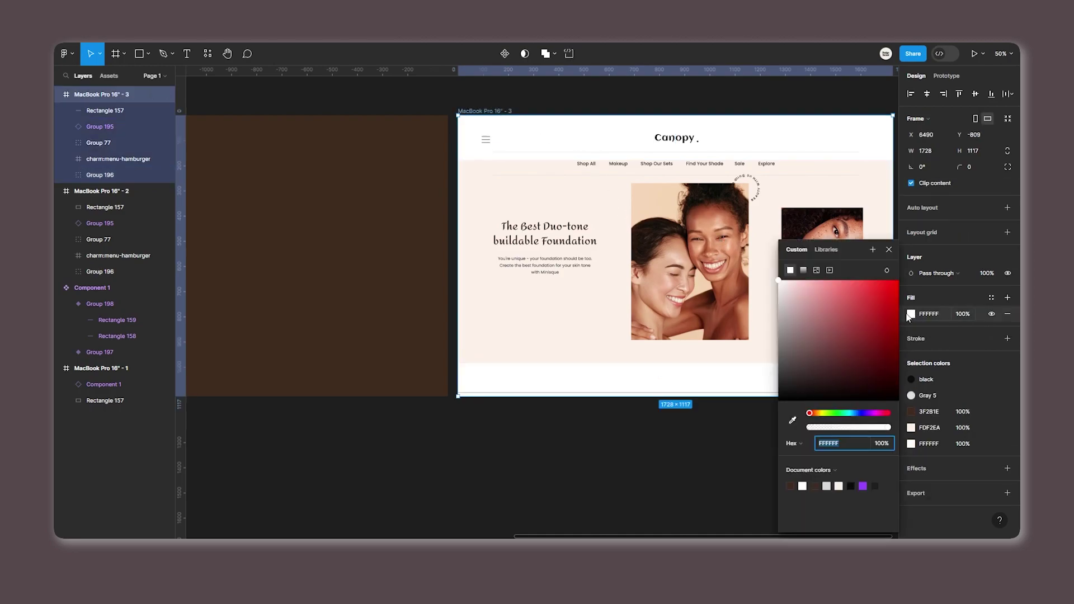
pyautogui.click(838, 484)
pyautogui.click(889, 249)
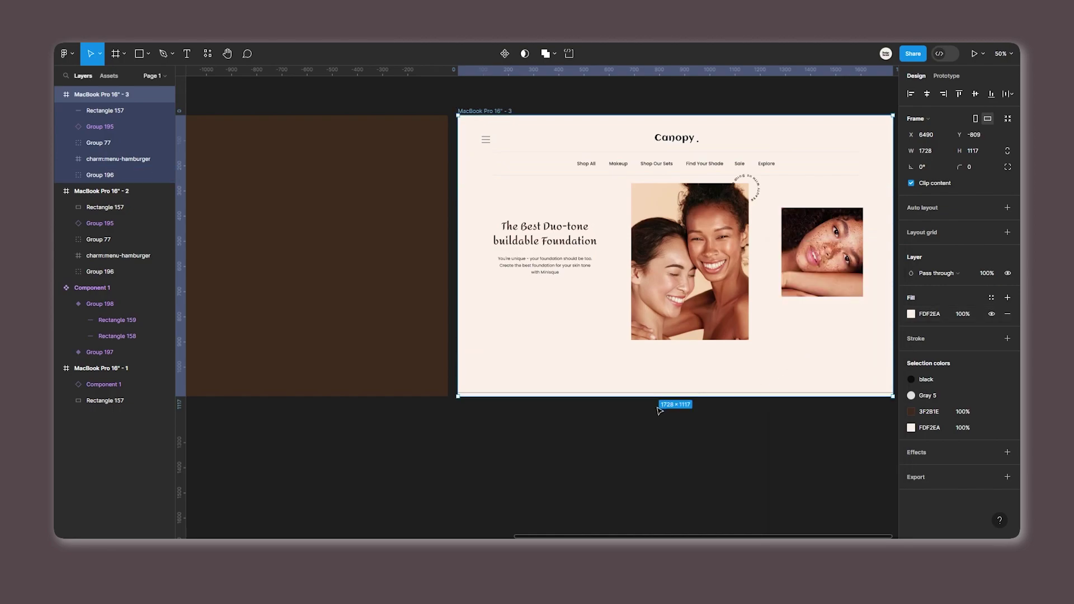
pyautogui.scroll(-3, 648, 408)
pyautogui.click(645, 419)
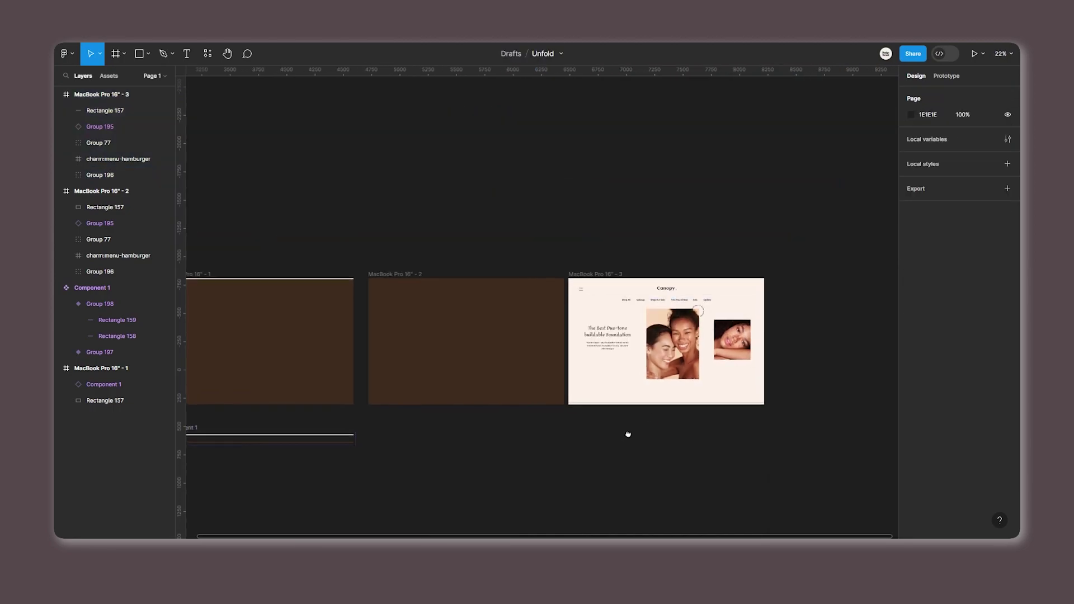
# Add a prototype connection from MacBook Pro 16" - 1 to MacBook Pro 16" - 2, triggered after a delay of 1800 ms
pyautogui.hotkey('shift', '1')
pyautogui.click(949, 77)
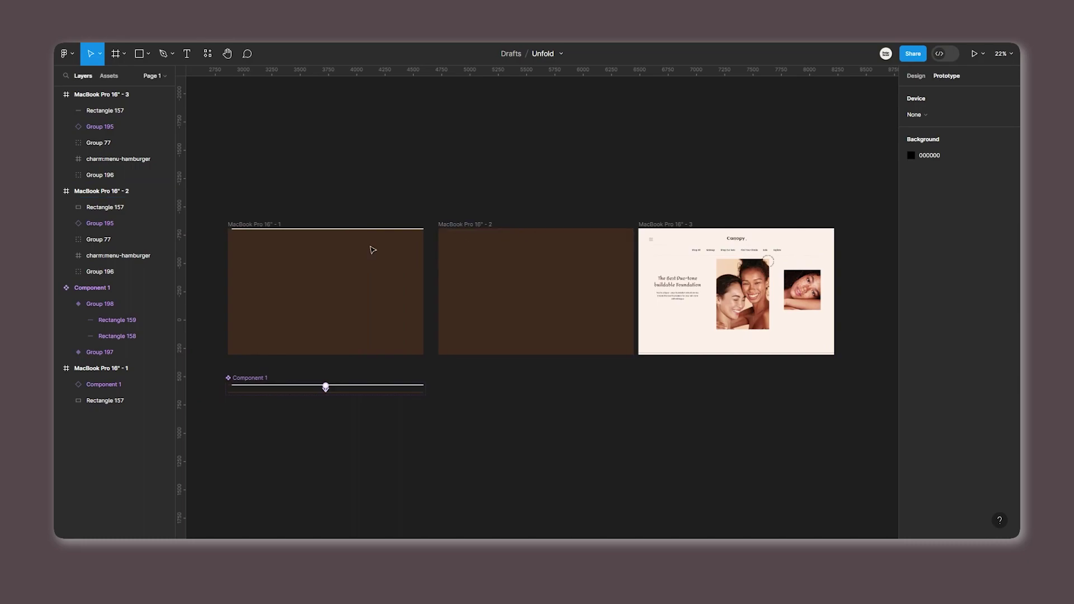
pyautogui.click(261, 226)
pyautogui.moveTo(423, 291)
pyautogui.mouseDown()
pyautogui.moveTo(448, 295)
pyautogui.moveTo(442, 302)
pyautogui.mouseUp()
pyautogui.click(397, 317)
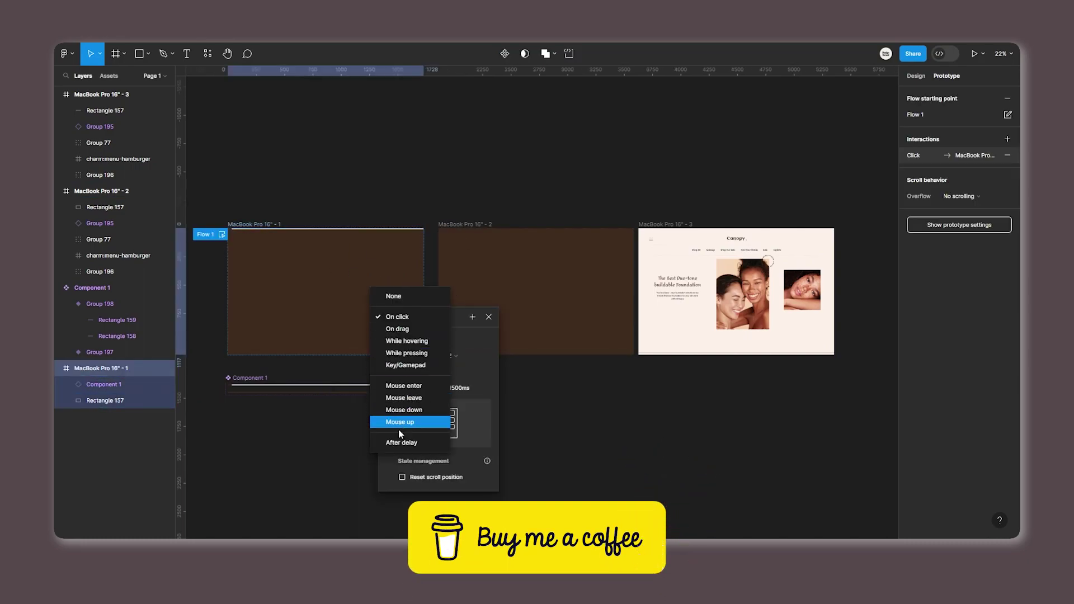
pyautogui.click(400, 441)
pyautogui.click(396, 334)
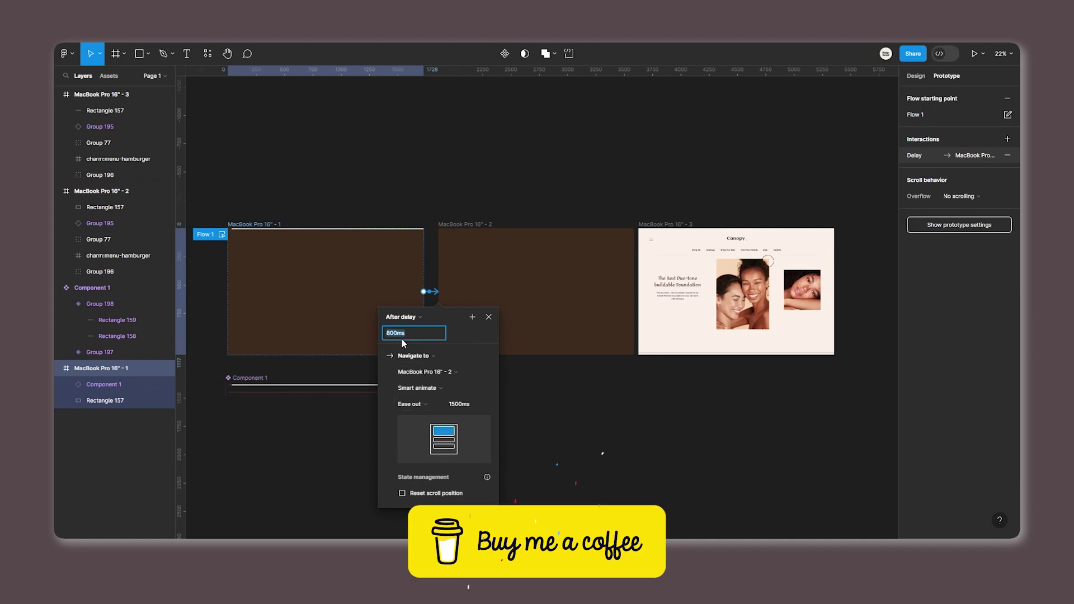
pyautogui.write('1800')
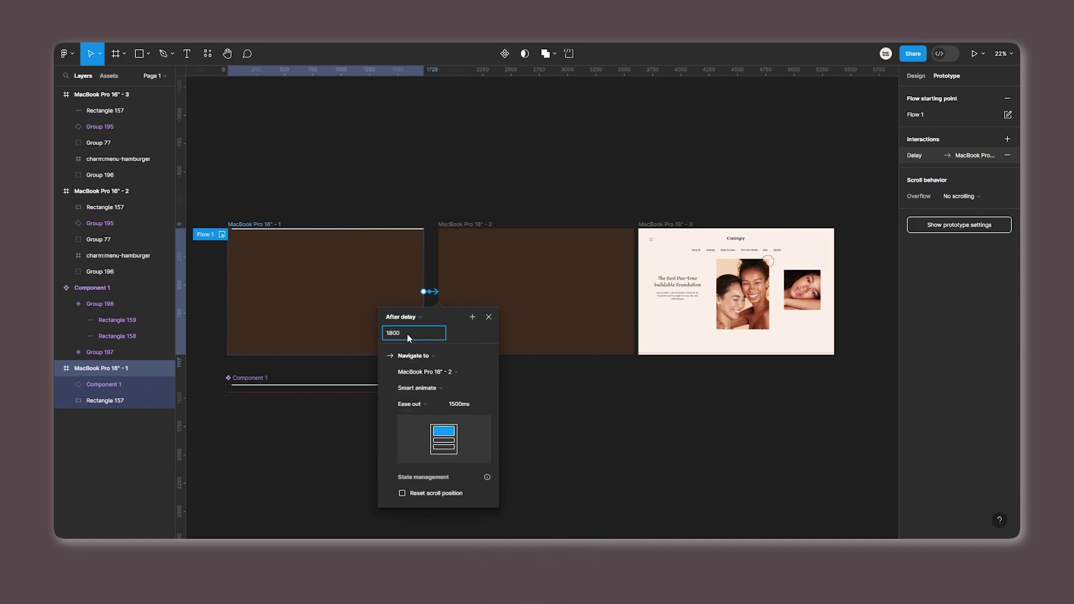
# Keep Ease out as the connection's easing and set the animation duration to 500 ms
pyautogui.click(421, 405)
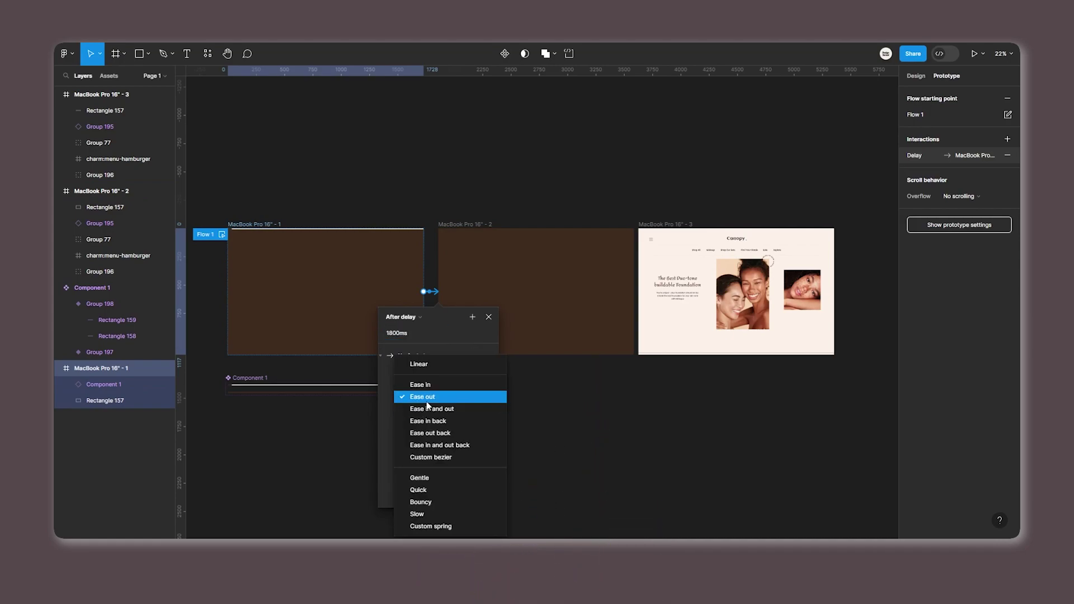
pyautogui.click(426, 401)
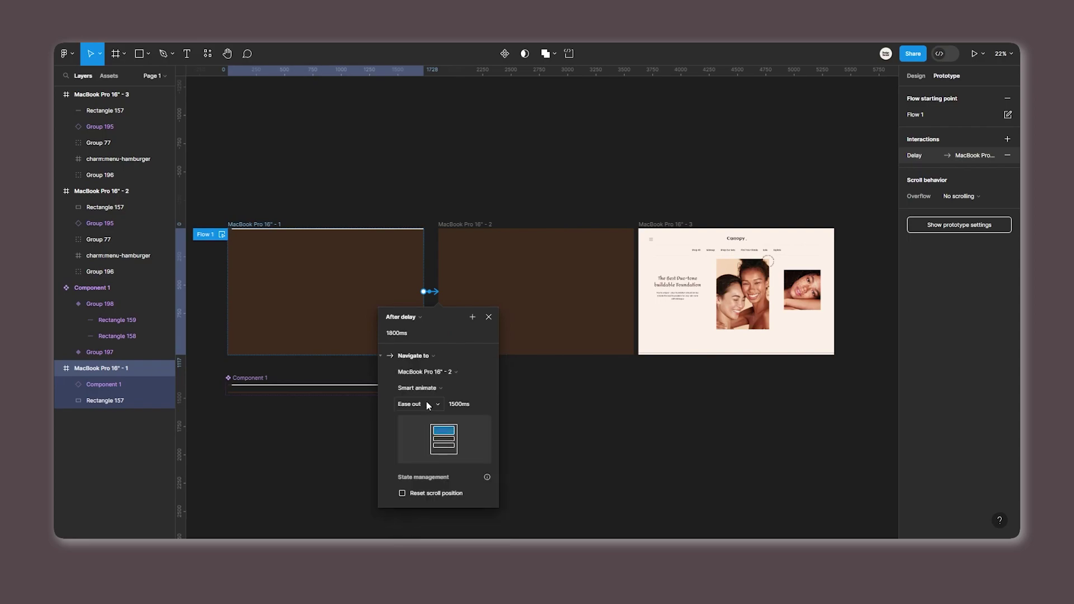
pyautogui.click(470, 402)
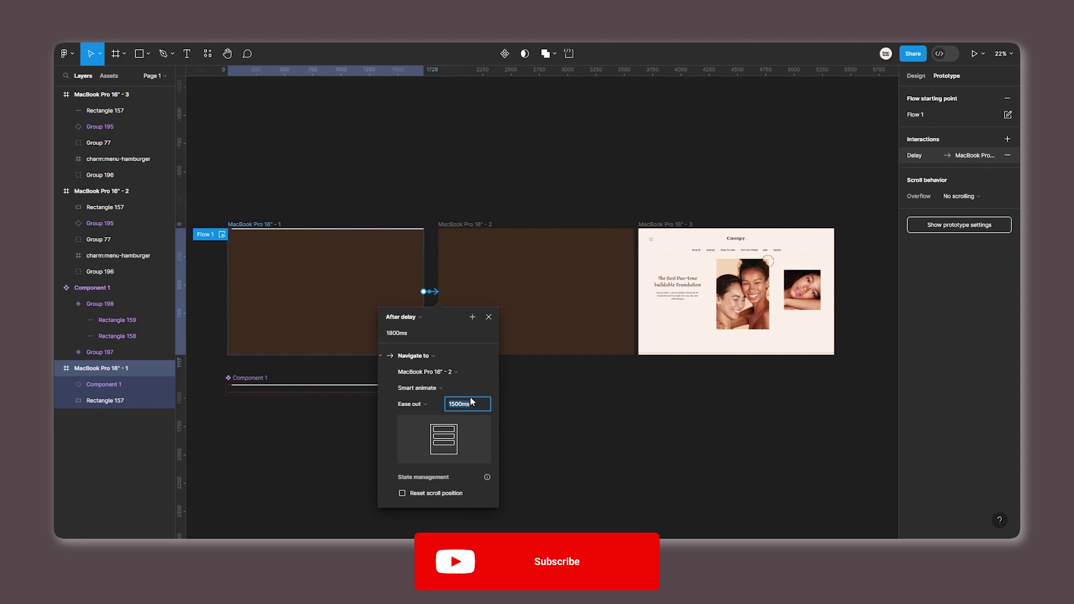
pyautogui.write('500')
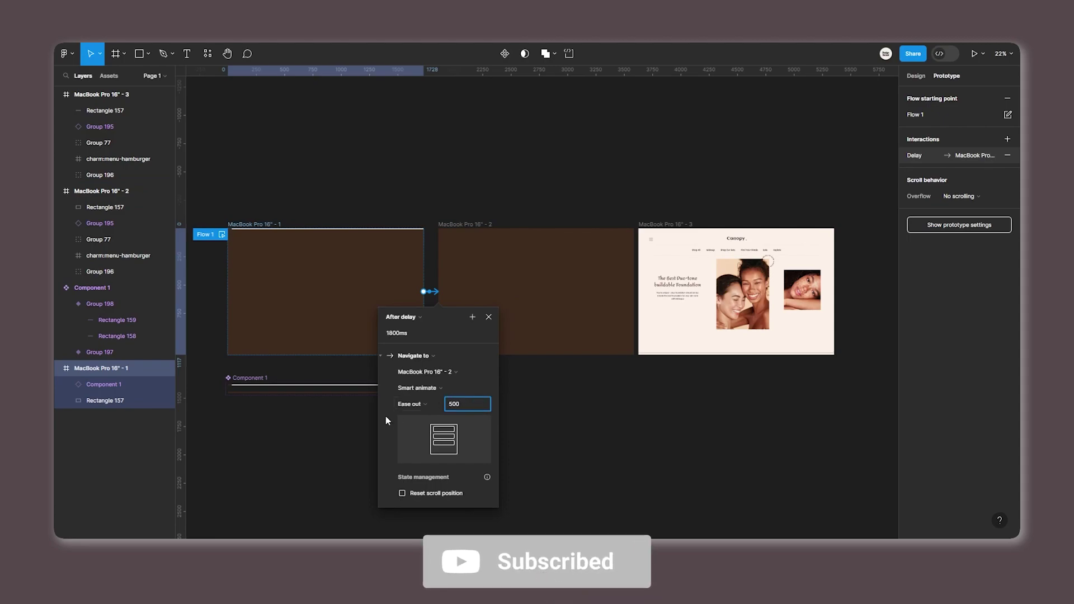
# Apply the 500 ms frame transition and change the easing of the loading bar component's after-delay interaction to Linear
pyautogui.press('Return')
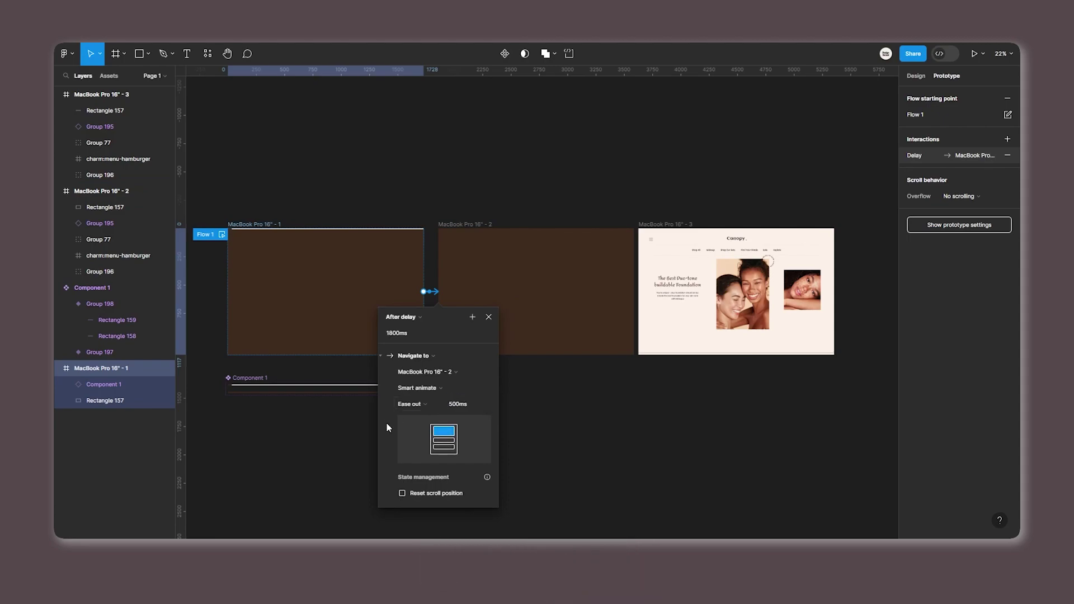
pyautogui.click(395, 404)
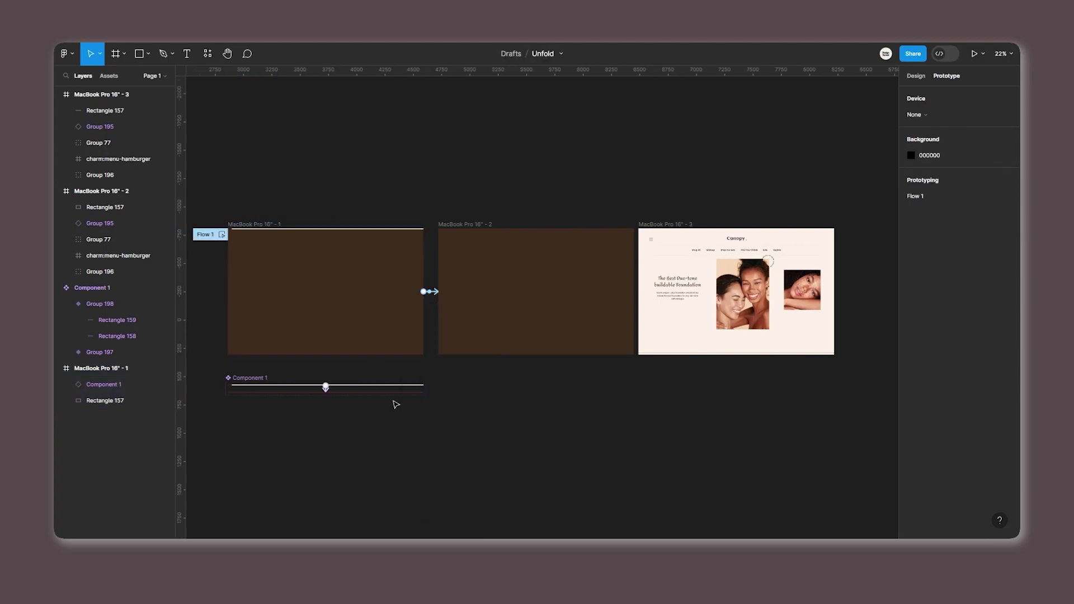
pyautogui.click(327, 391)
pyautogui.click(366, 417)
pyautogui.scroll(5, 379, 468)
pyautogui.scroll(8, 436, 449)
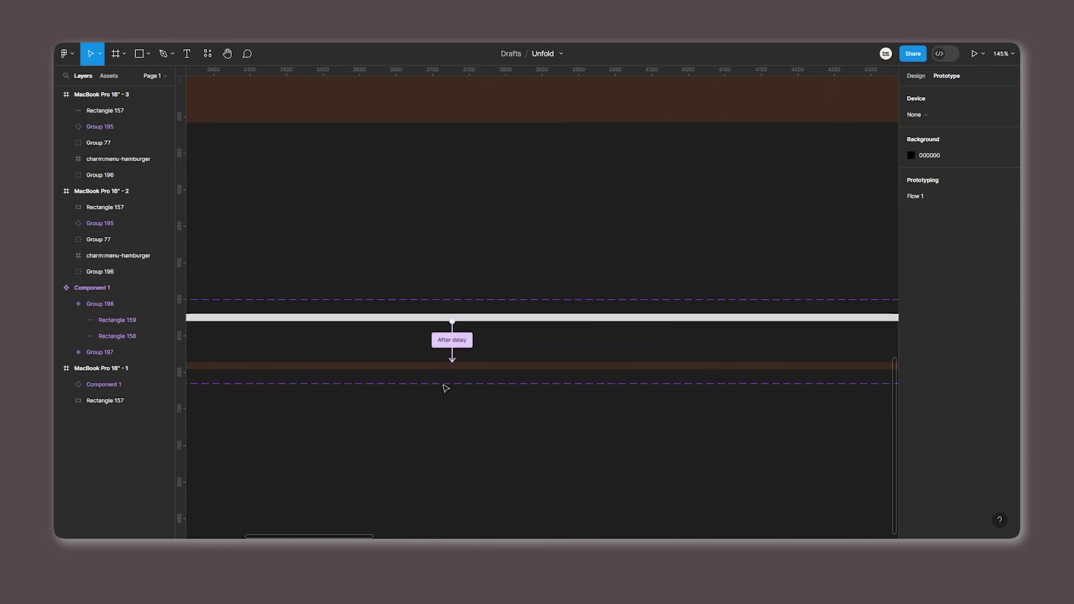
pyautogui.click(452, 340)
pyautogui.click(448, 458)
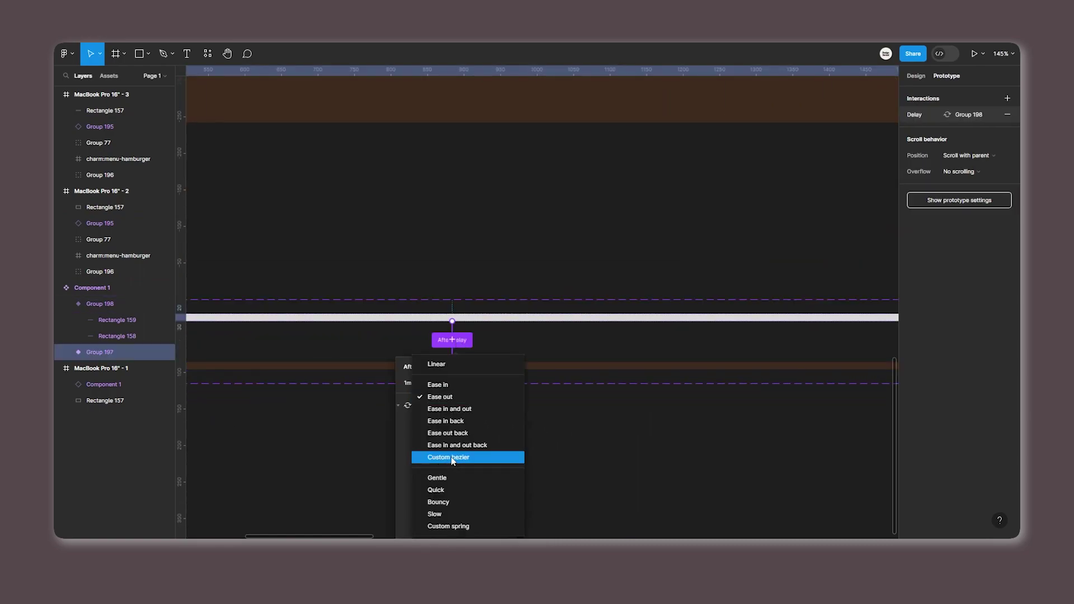
pyautogui.click(461, 363)
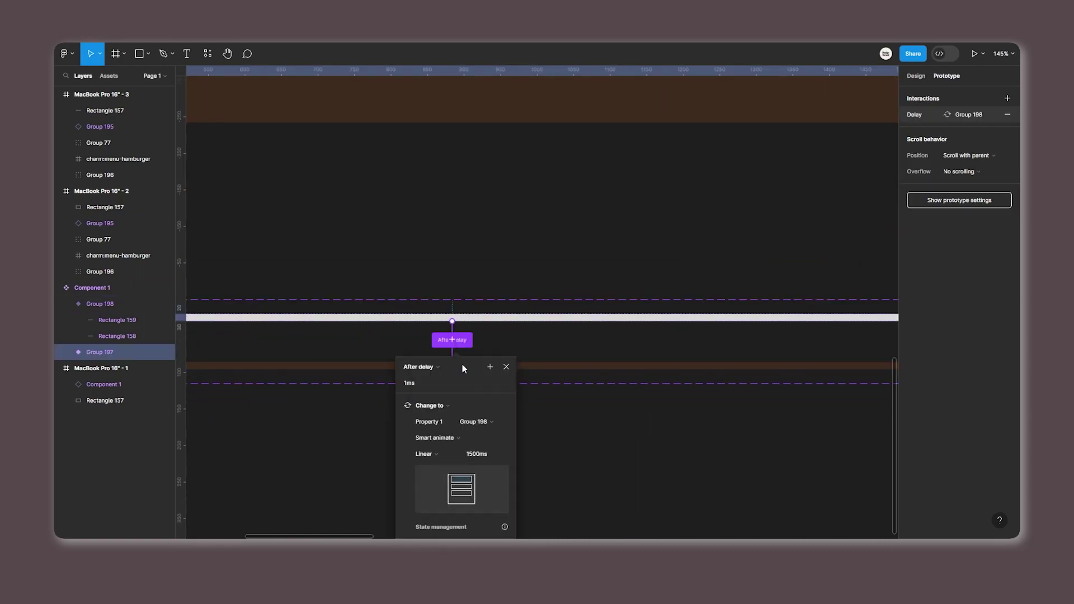
pyautogui.click(568, 456)
# Add a smart animate connection from MacBook Pro 16" - 2 to MacBook Pro 16" - 3, triggered after a delay of 1 ms
pyautogui.scroll(-6, 568, 456)
pyautogui.moveTo(742, 402); pyautogui.dragTo(412, 503)
pyautogui.moveTo(515, 492); pyautogui.dragTo(407, 422)
pyautogui.scroll(-2, 436, 395)
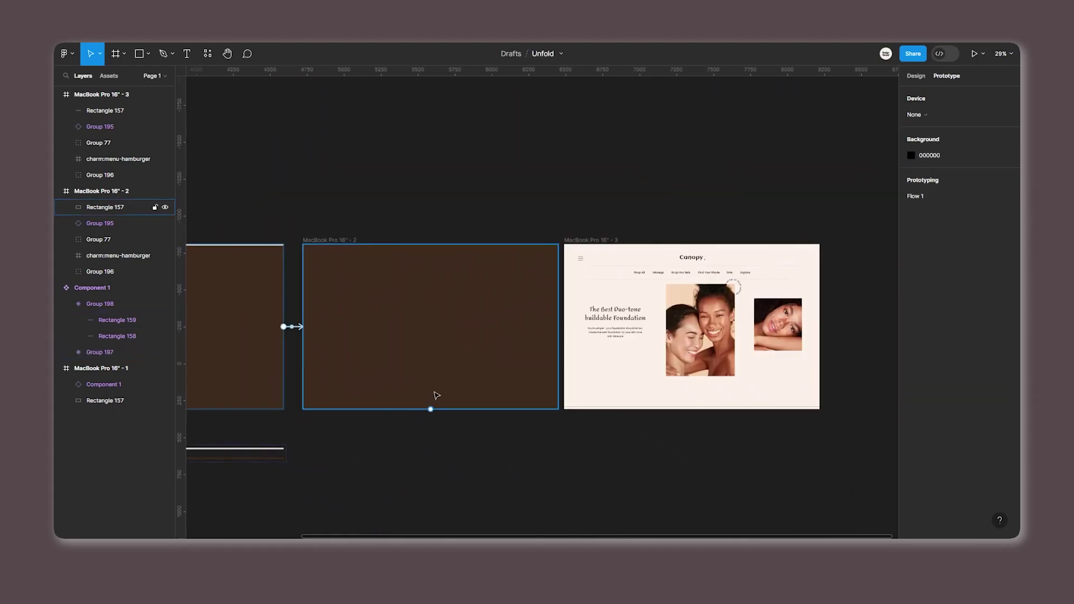
pyautogui.click(349, 241)
pyautogui.moveTo(566, 331); pyautogui.dragTo(582, 336)
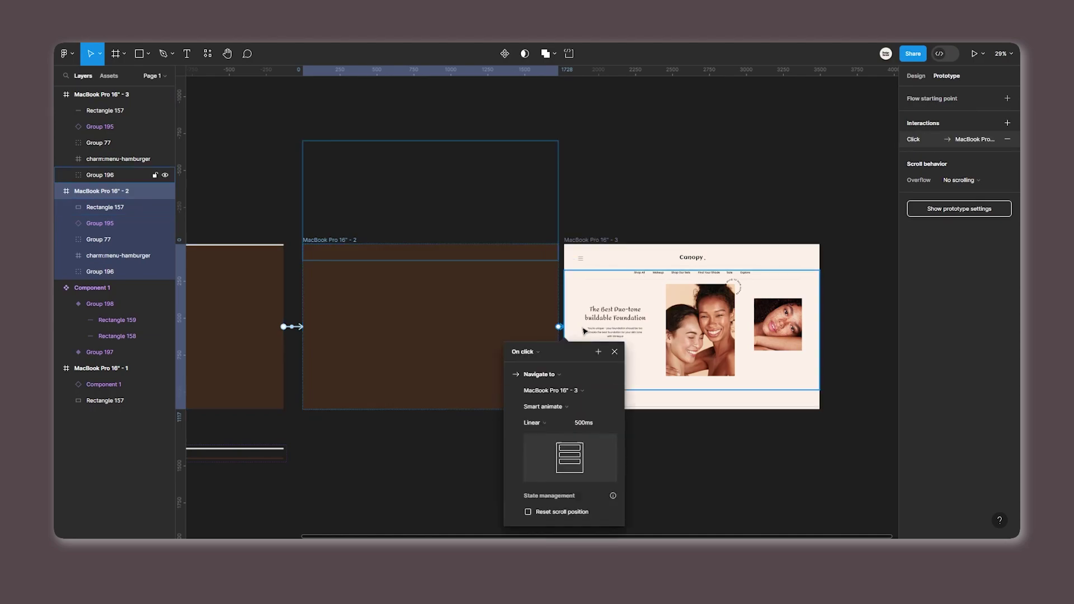
pyautogui.click(538, 355)
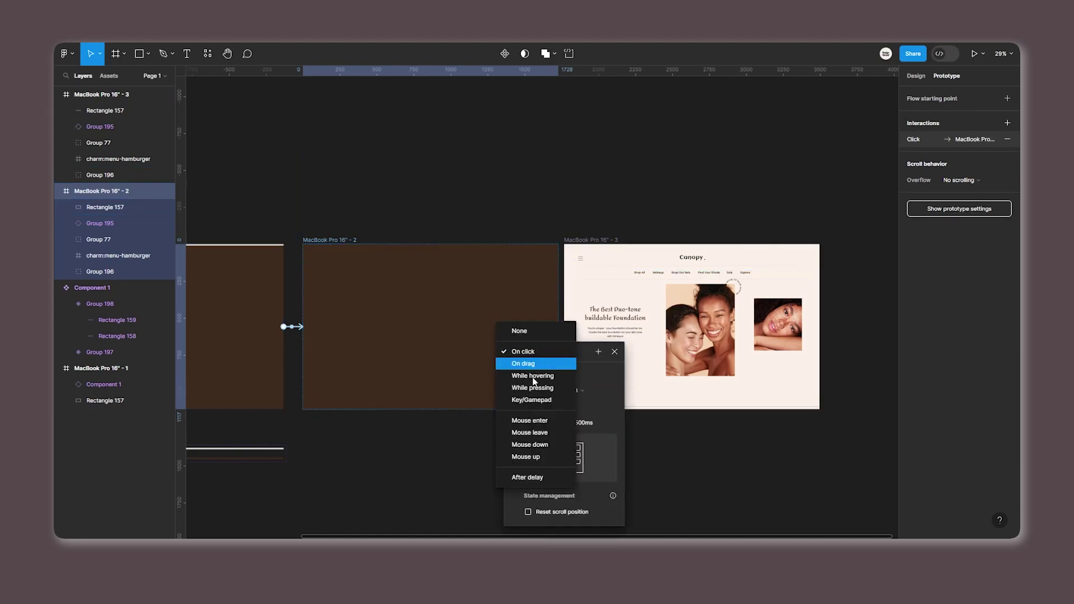
pyautogui.click(523, 480)
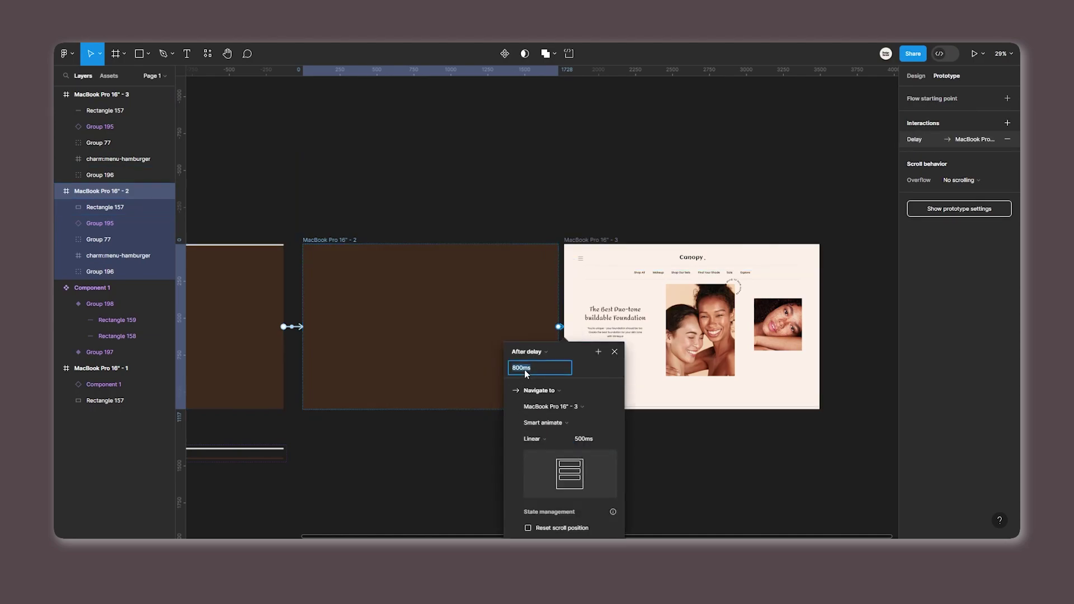
# Set the easing of the connection to MacBook Pro 16" - 3 to Slow with a duration of 900 ms
pyautogui.click(546, 441)
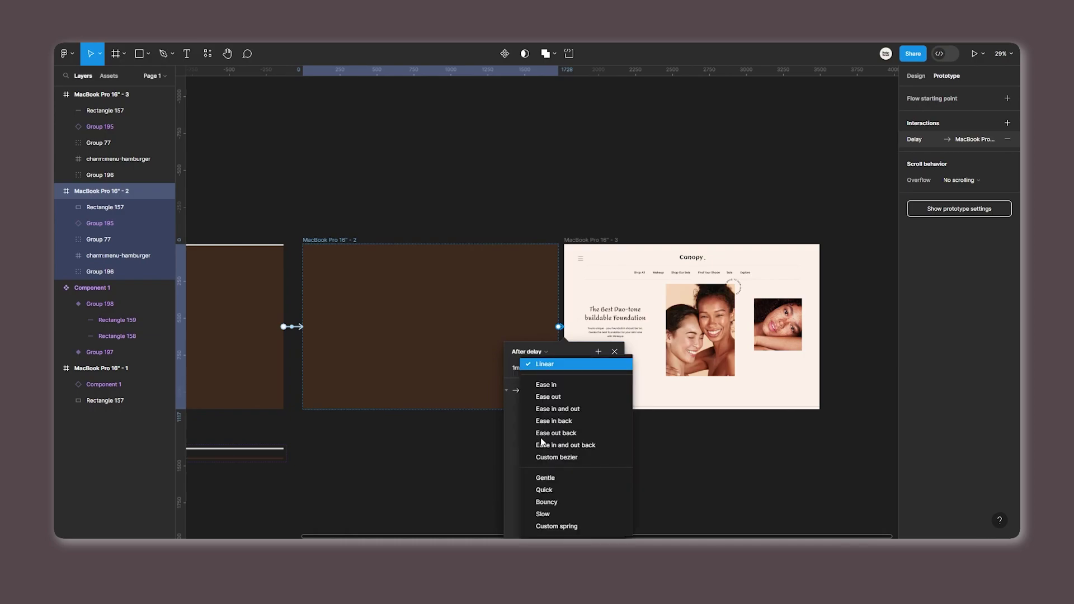
pyautogui.click(543, 514)
pyautogui.write('900')
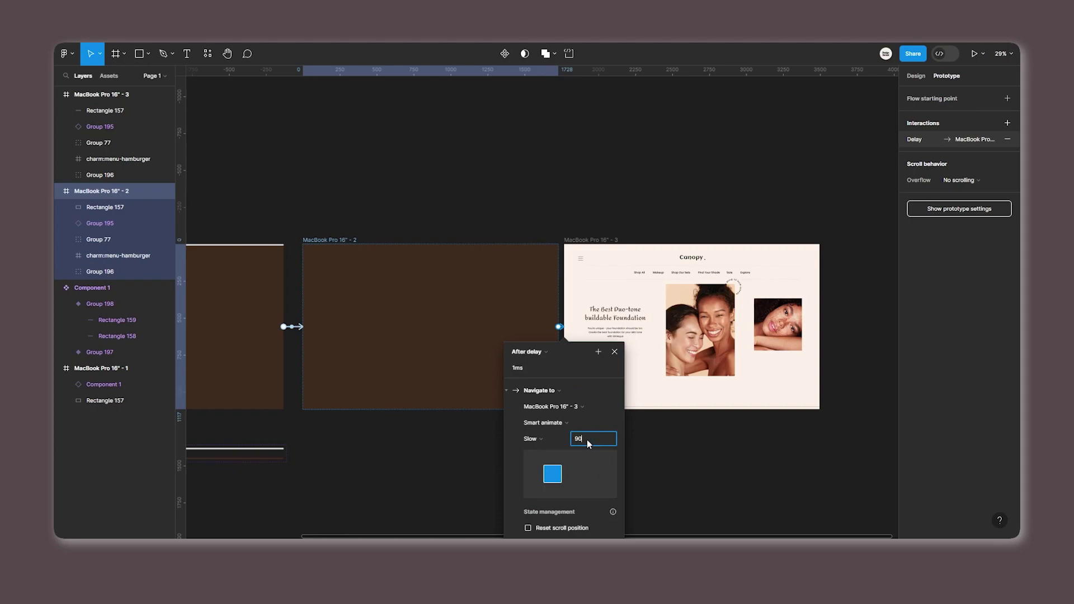
pyautogui.click(513, 454)
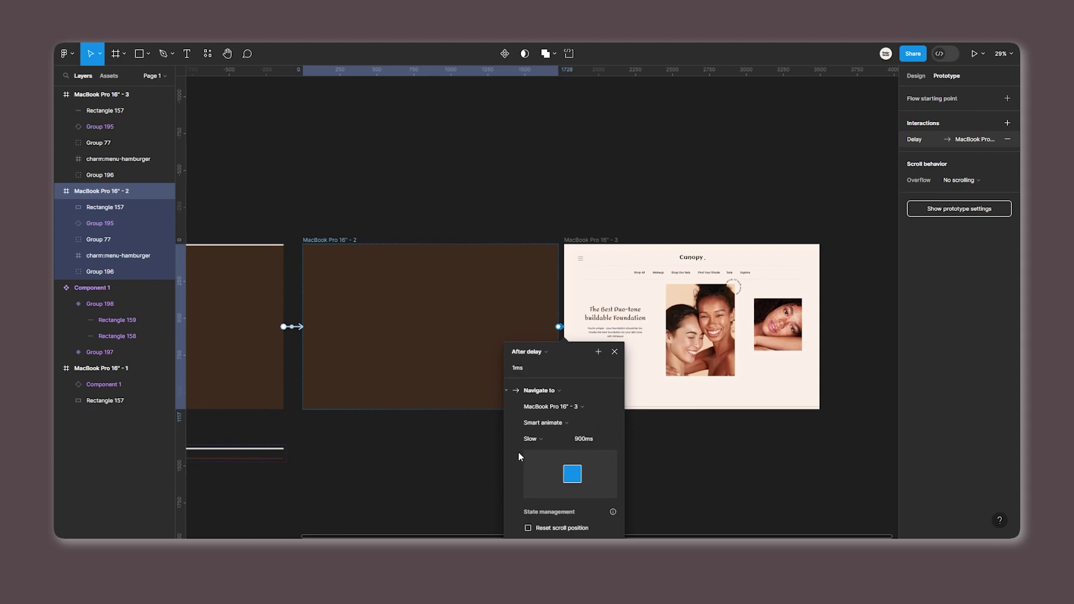
pyautogui.click(614, 351)
# Deselect everything and present the prototype to preview the loading bar intro and its transition to the landing page
pyautogui.click(630, 456)
pyautogui.click(974, 54)
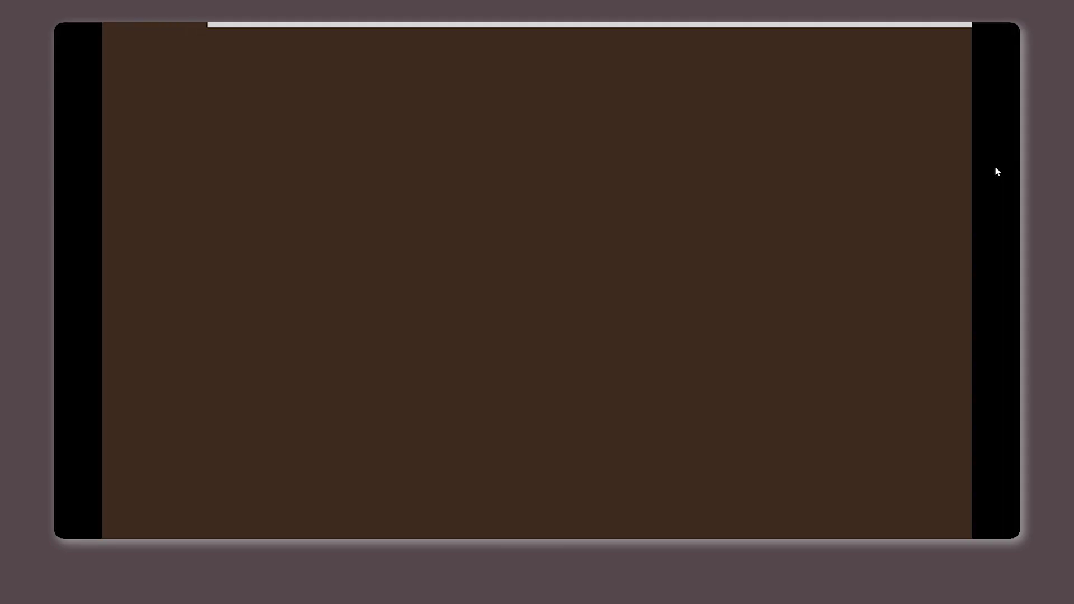